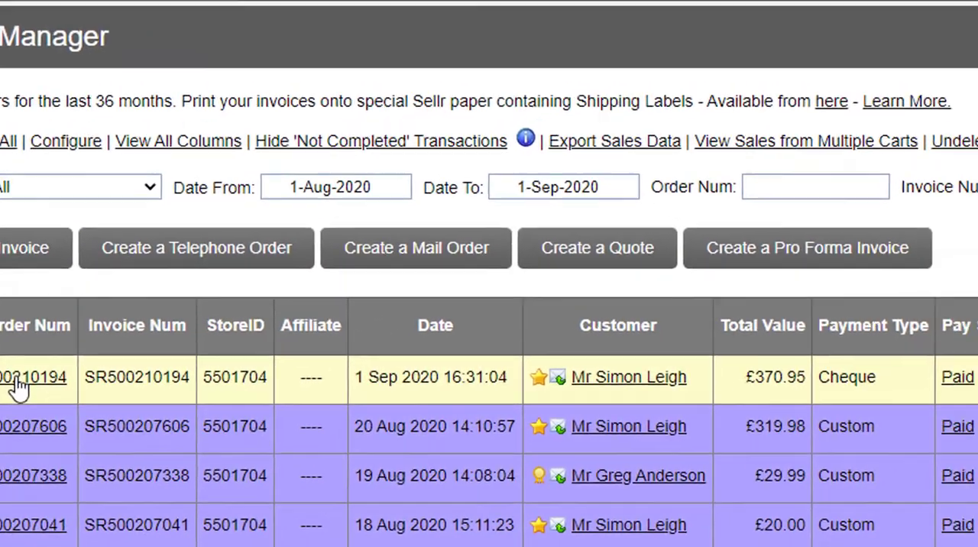
Step: Open the dispatch information of the £370.95 cheque order and mark the items as dispatched with an email sent now
{"action": "left_click", "coordinate": [123, 321]}
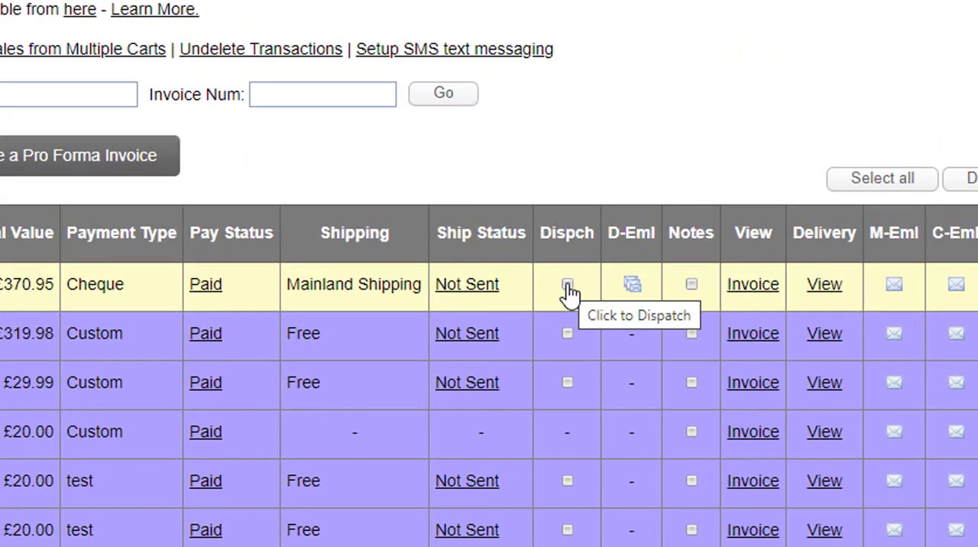
{"action": "left_click", "coordinate": [568, 287]}
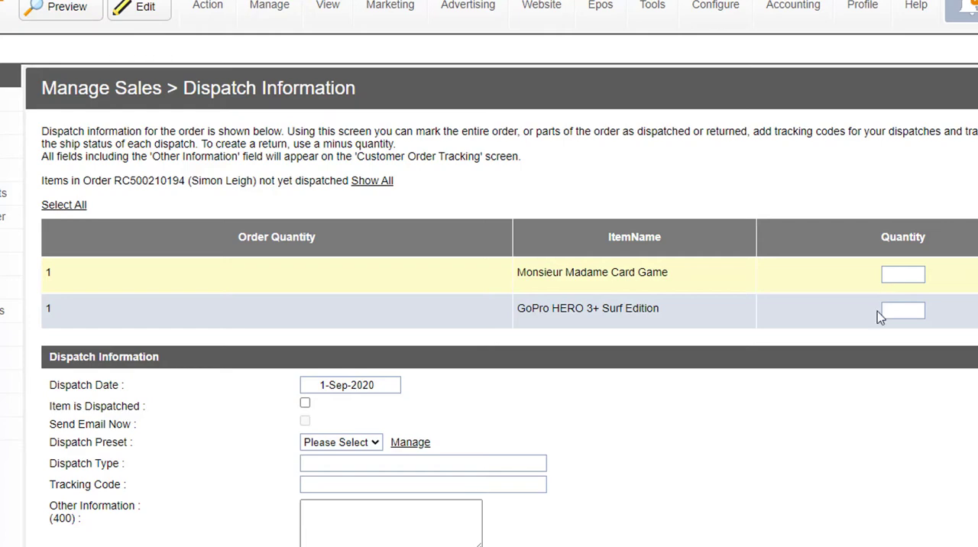
{"action": "left_click", "coordinate": [908, 274]}
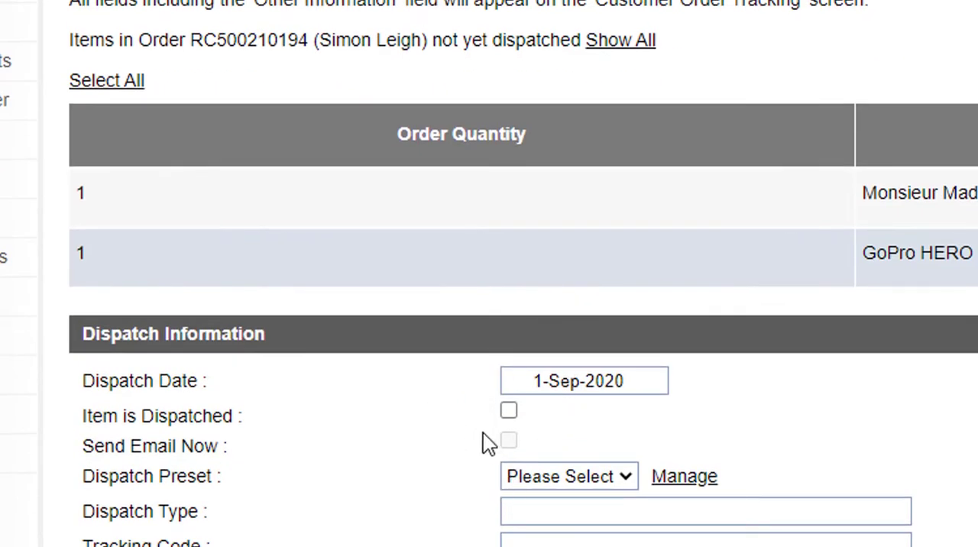
{"action": "left_click", "coordinate": [509, 413]}
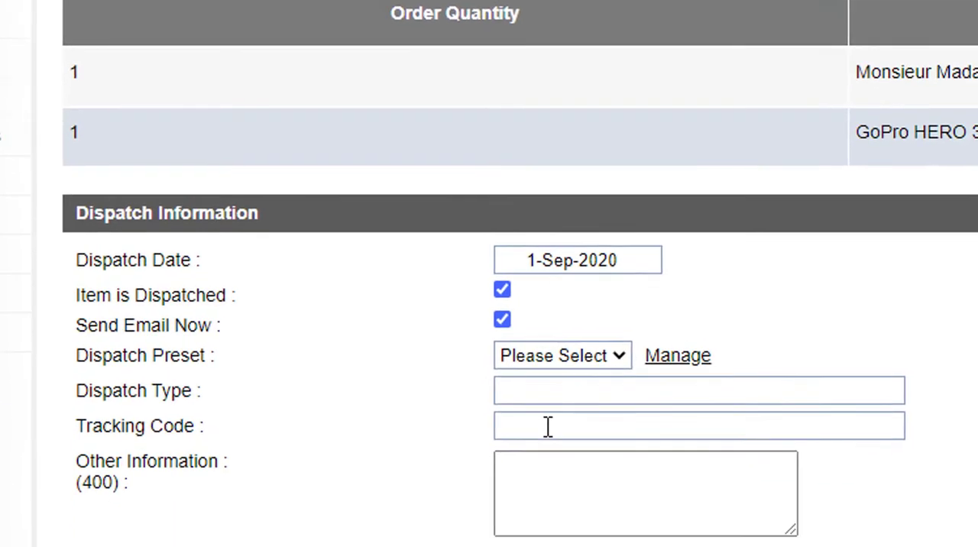
{"action": "left_click", "coordinate": [554, 542]}
{"action": "type", "text": "ABC123"}
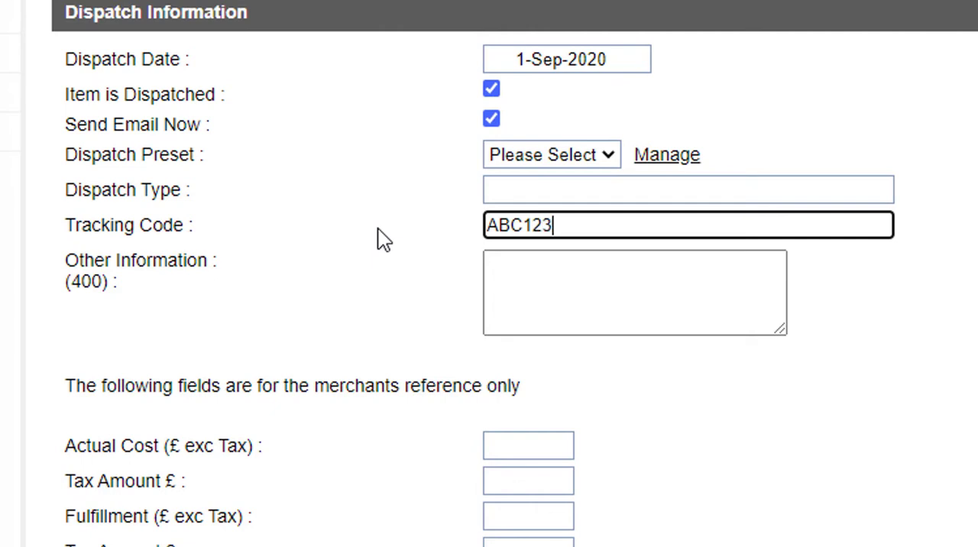
{"action": "key", "text": "Tab"}
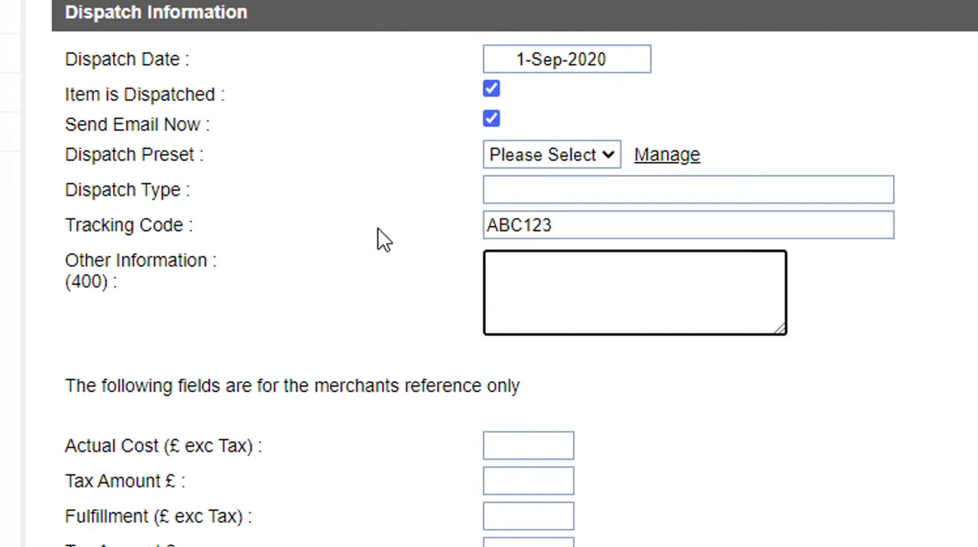
{"action": "type", "text": "You can track this order at "}
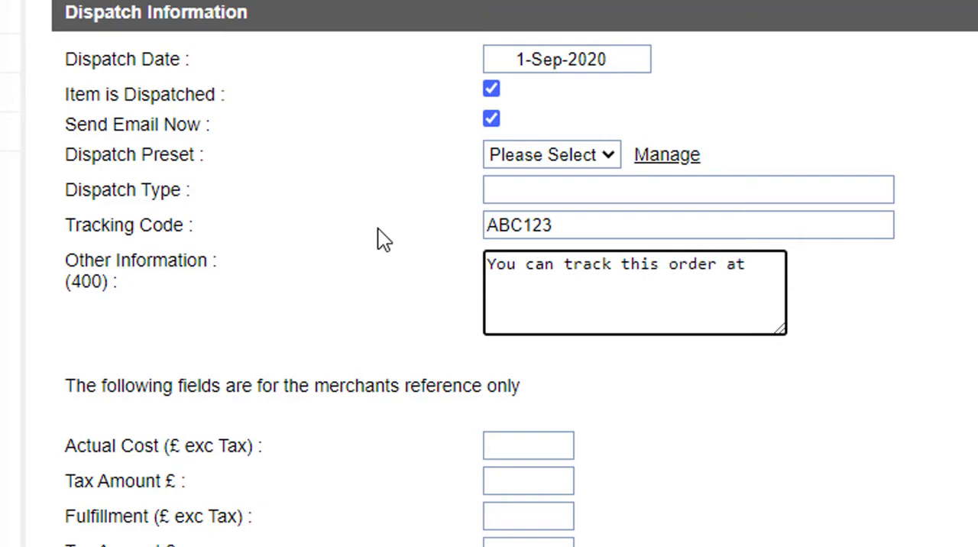
{"action": "type", "text": "www.royalmail.com"}
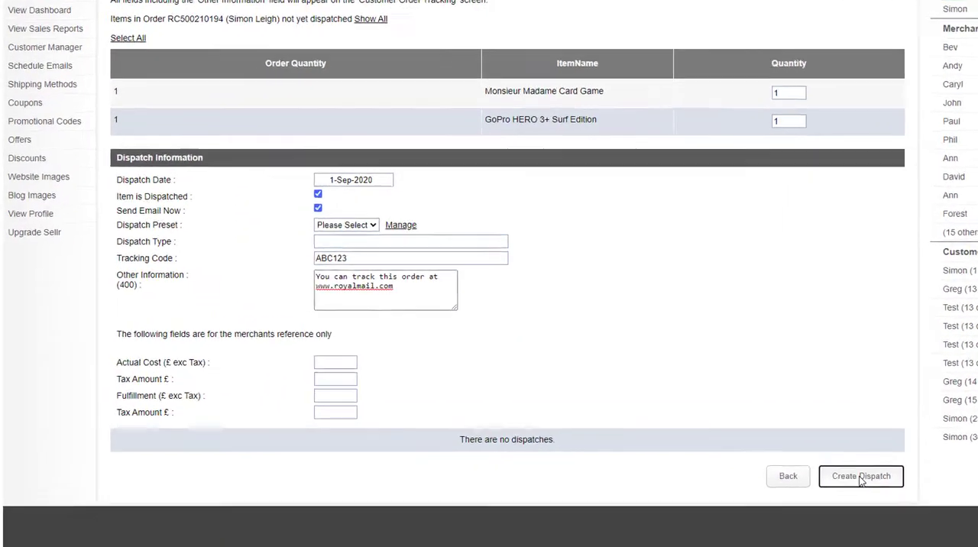
{"action": "left_click", "coordinate": [642, 384]}
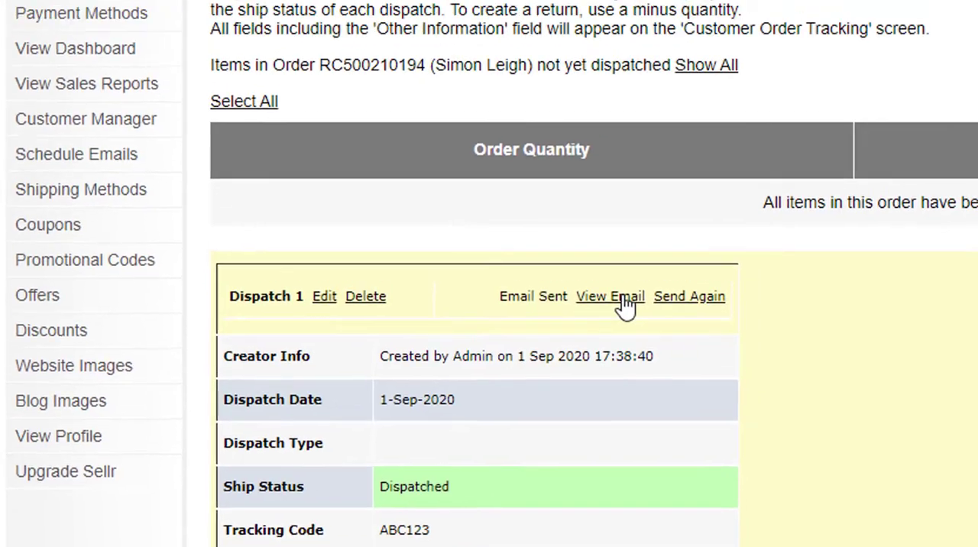
{"action": "left_click", "coordinate": [637, 256]}
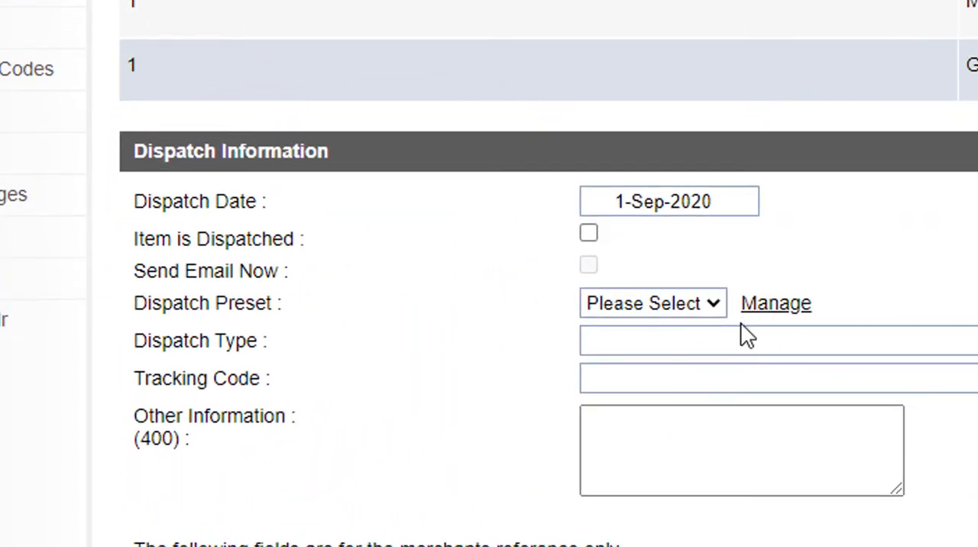
Step: Open the Royal Mail dispatch preset, examine the tracking link and the <ROC_trackingref> placeholder in its text, and save the preset
{"action": "left_click", "coordinate": [777, 304]}
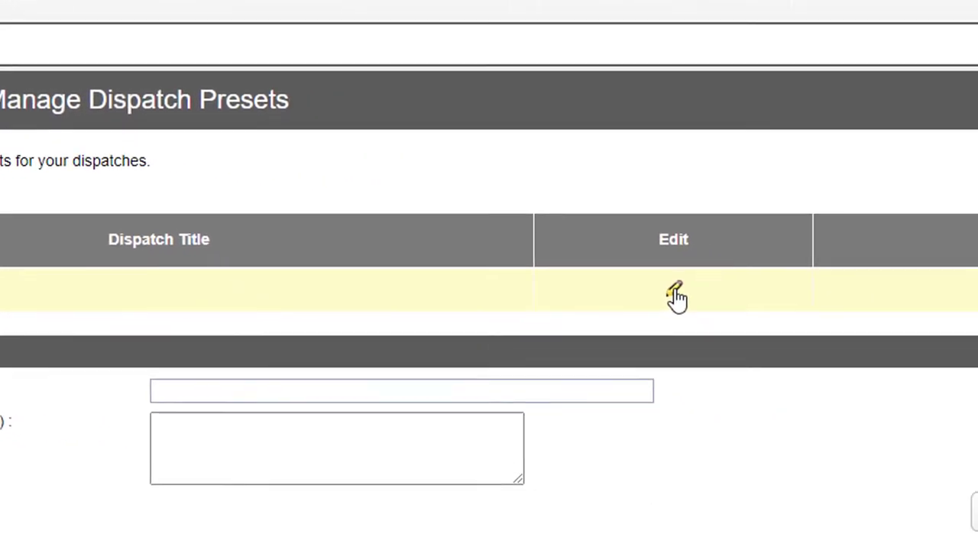
{"action": "left_click", "coordinate": [639, 289]}
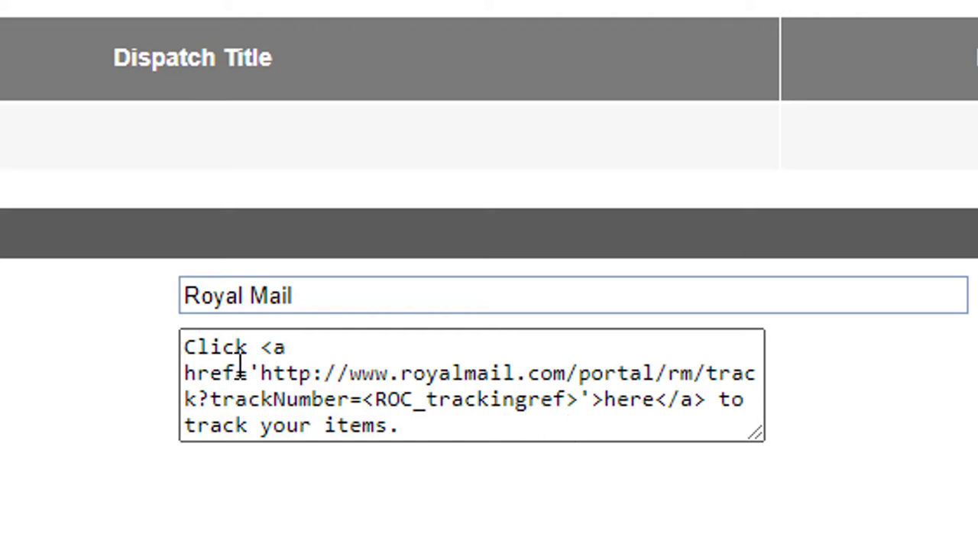
{"action": "left_click_drag", "start_coordinate": [262, 373], "coordinate": [579, 400]}
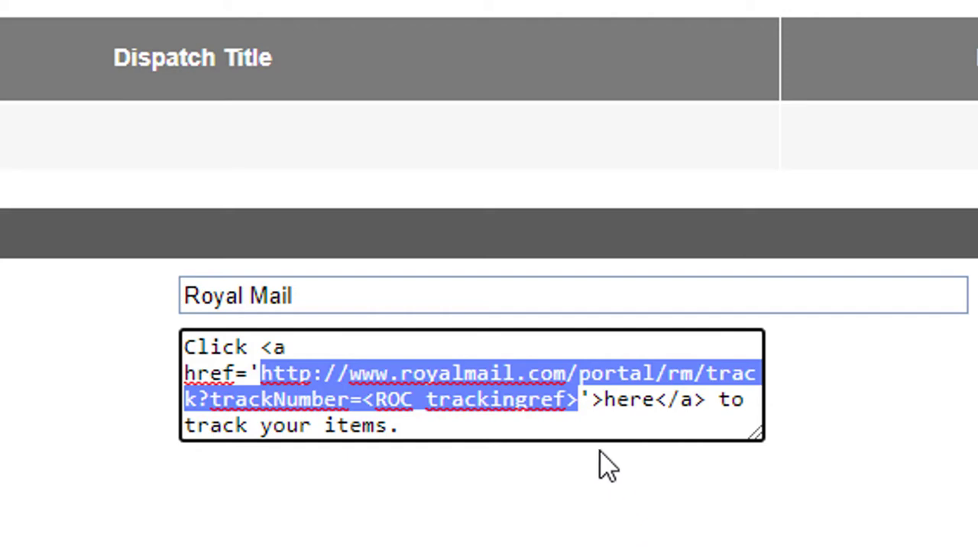
{"action": "left_click", "coordinate": [400, 400]}
{"action": "left_click_drag", "start_coordinate": [364, 399], "coordinate": [579, 400]}
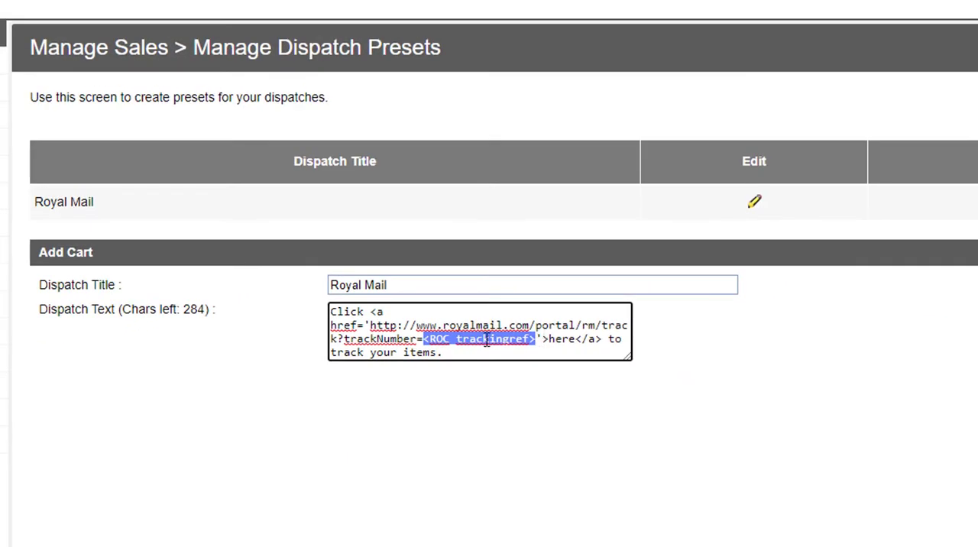
{"action": "left_click", "coordinate": [552, 338]}
{"action": "left_click", "coordinate": [511, 385]}
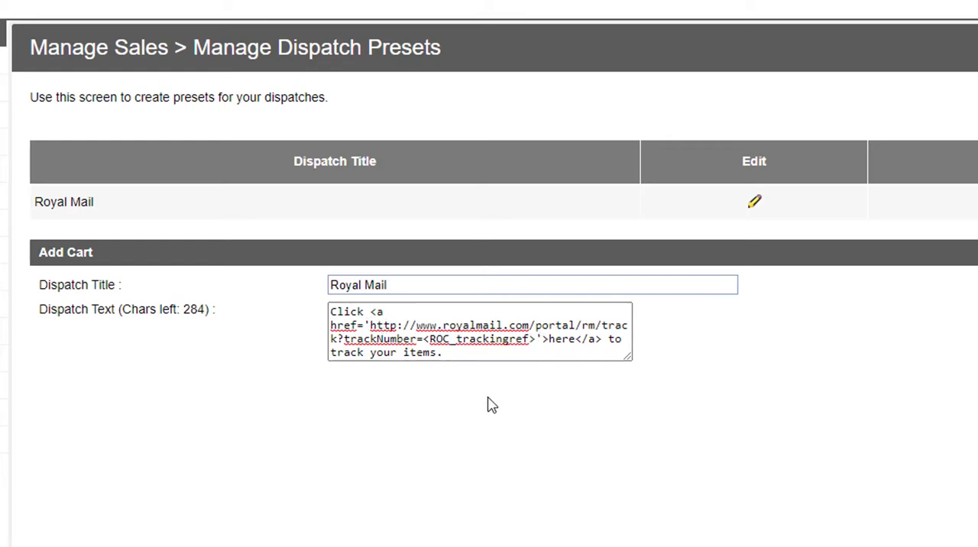
{"action": "left_click", "coordinate": [438, 344]}
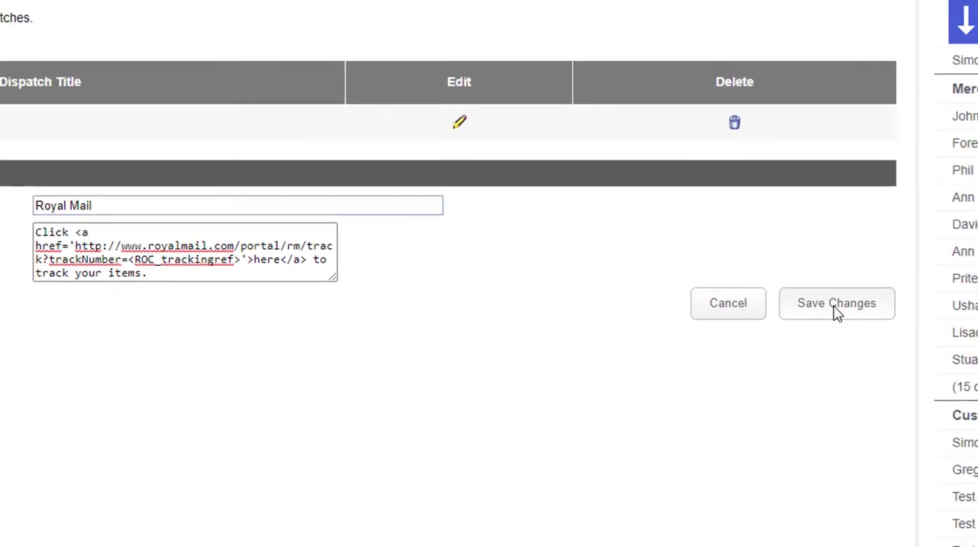
{"action": "left_click", "coordinate": [836, 310]}
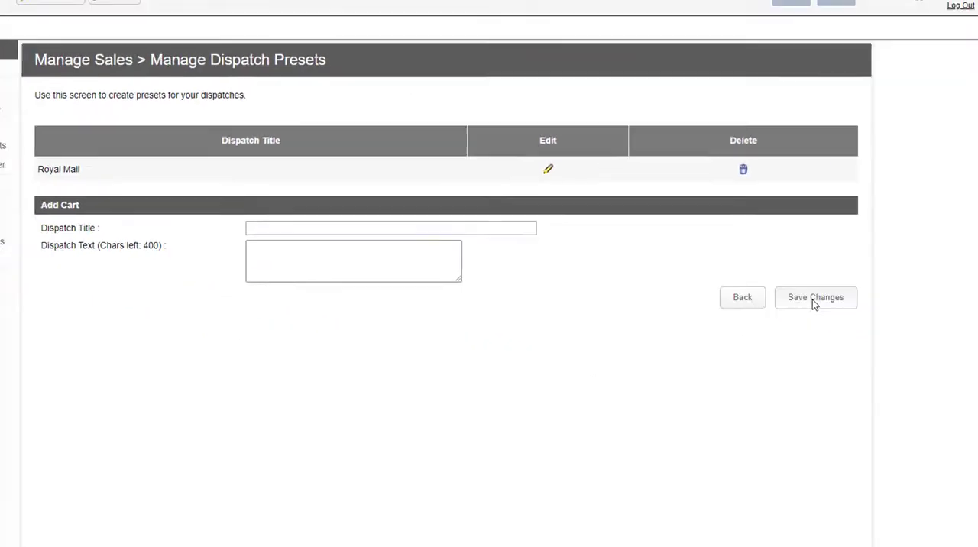
{"action": "left_click", "coordinate": [755, 297]}
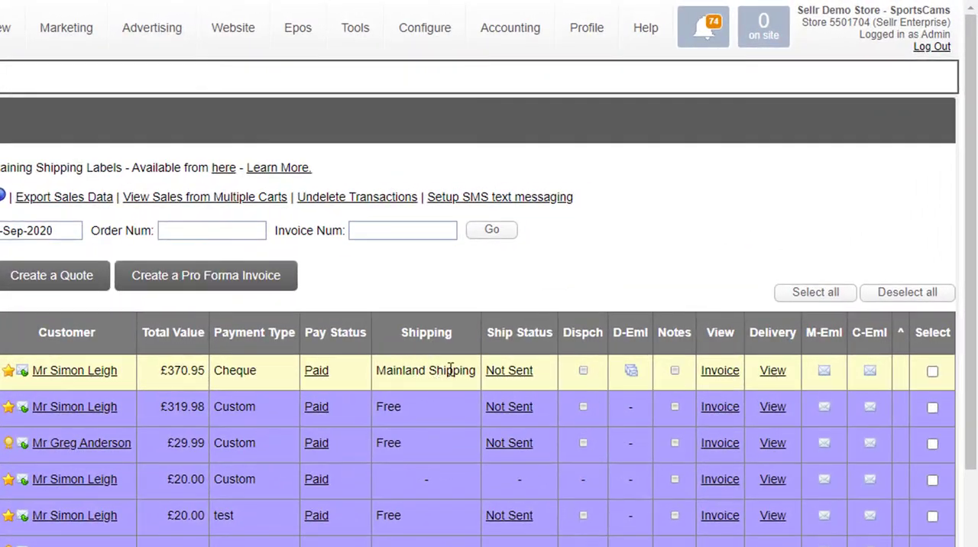
Step: In the £370.95 order's dispatch information, mark the items as dispatched with an email and apply the Royal Mail preset
{"action": "left_click", "coordinate": [585, 372]}
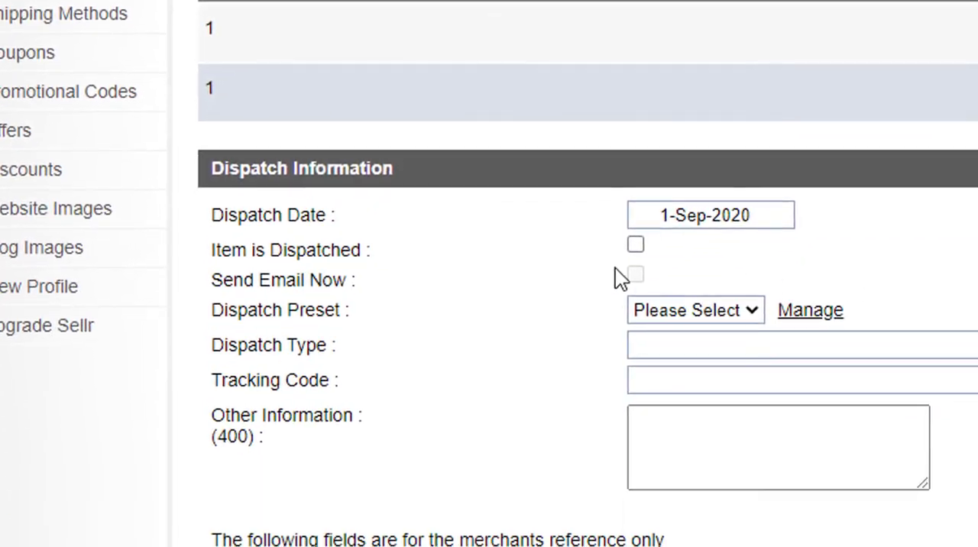
{"action": "left_click", "coordinate": [636, 276]}
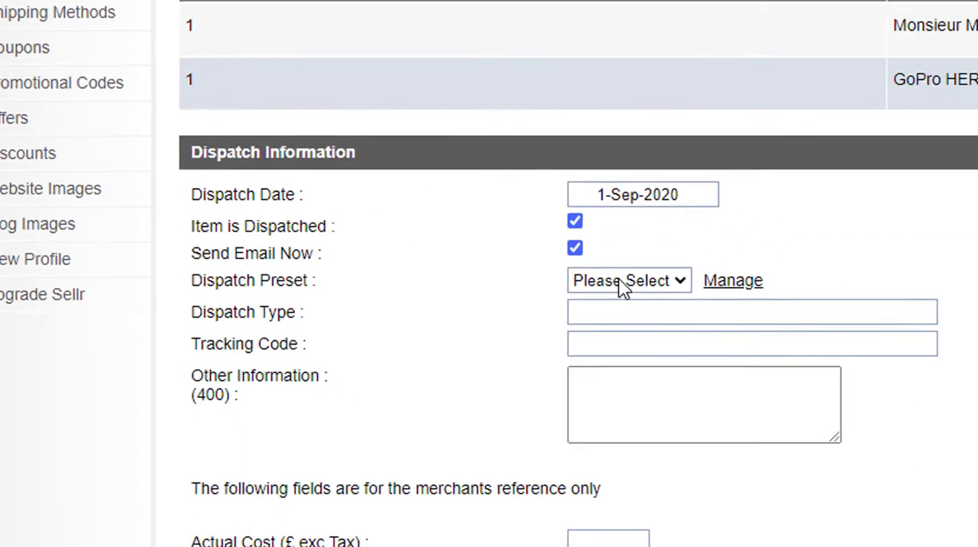
{"action": "left_click", "coordinate": [621, 258]}
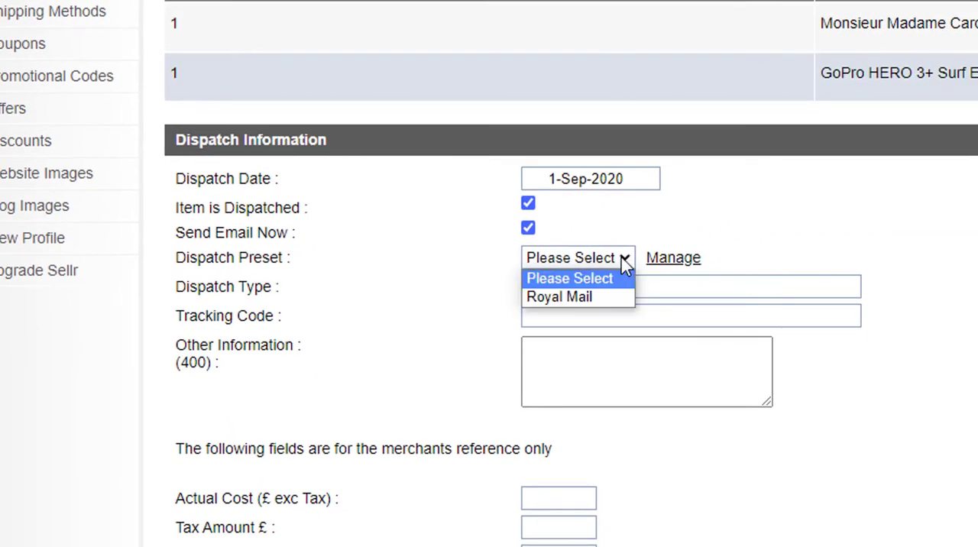
{"action": "left_click", "coordinate": [568, 296]}
Step: Enter ABC456 as the tracking code and create the dispatch
{"action": "left_click", "coordinate": [570, 311]}
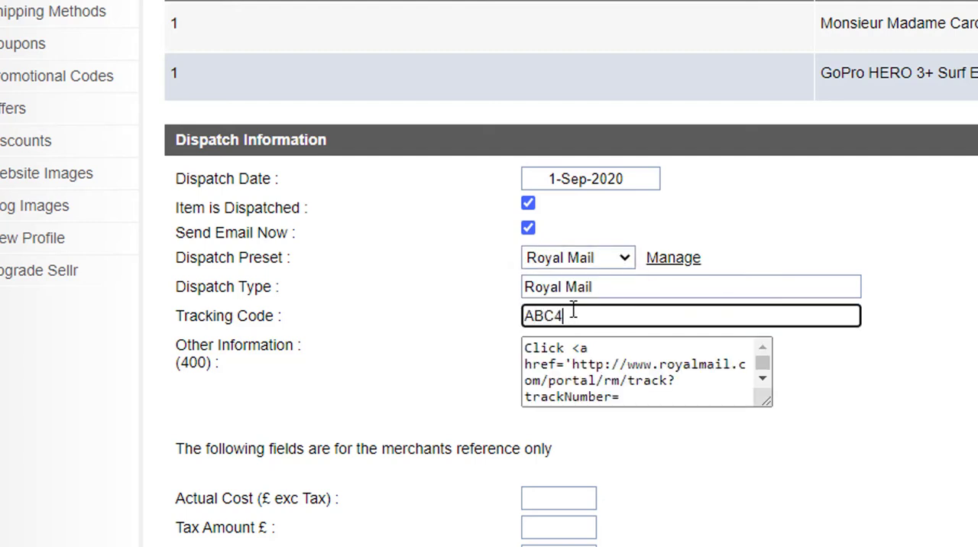
{"action": "left_click", "coordinate": [917, 398]}
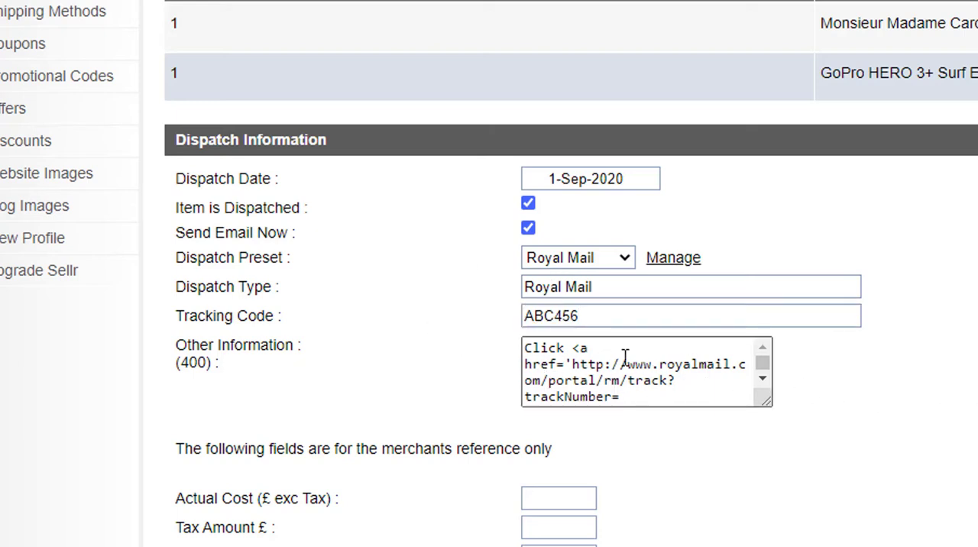
{"action": "scroll", "coordinate": [939, 406], "scroll_direction": "down", "scroll_amount": 2}
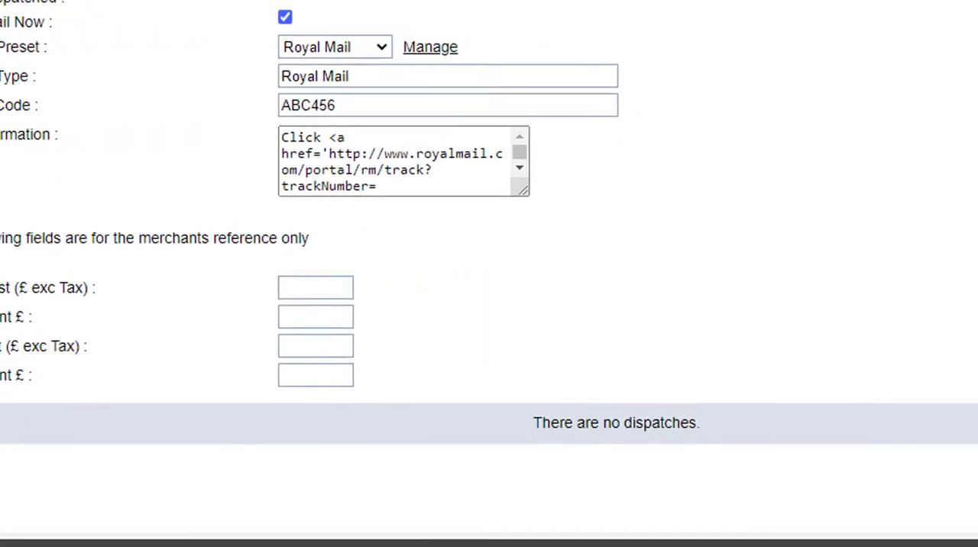
{"action": "left_click", "coordinate": [818, 505]}
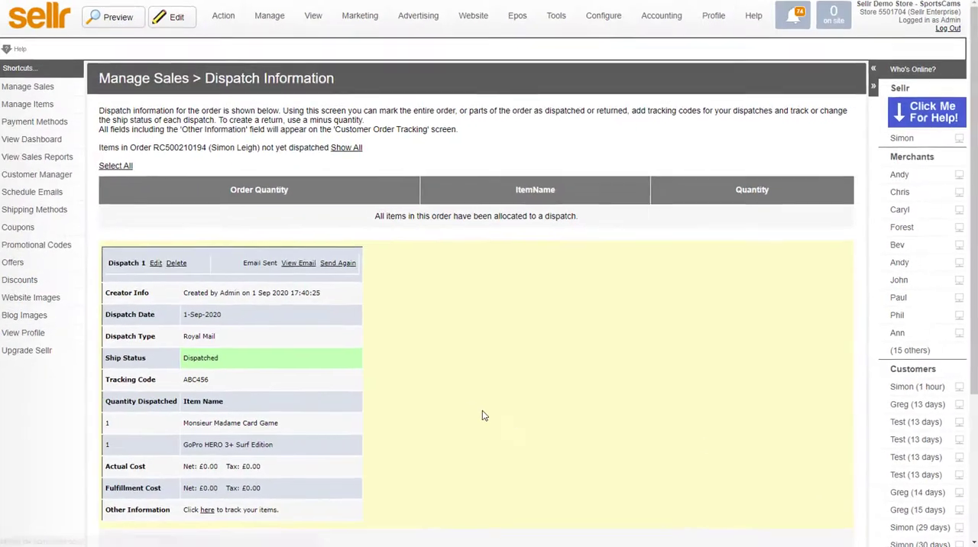
Step: View the sent dispatch email, follow its tracking link, and return to the sales list
{"action": "left_click", "coordinate": [298, 263]}
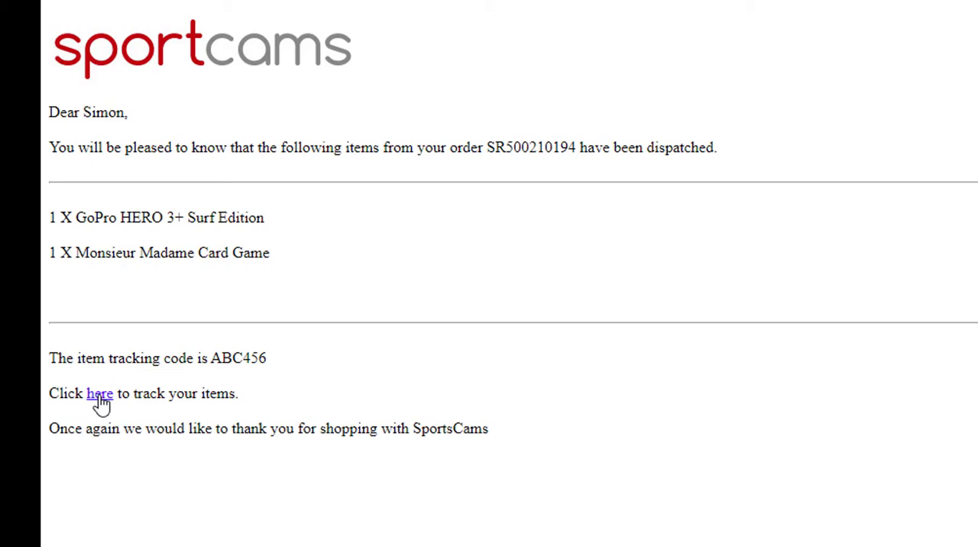
{"action": "left_click", "coordinate": [100, 395]}
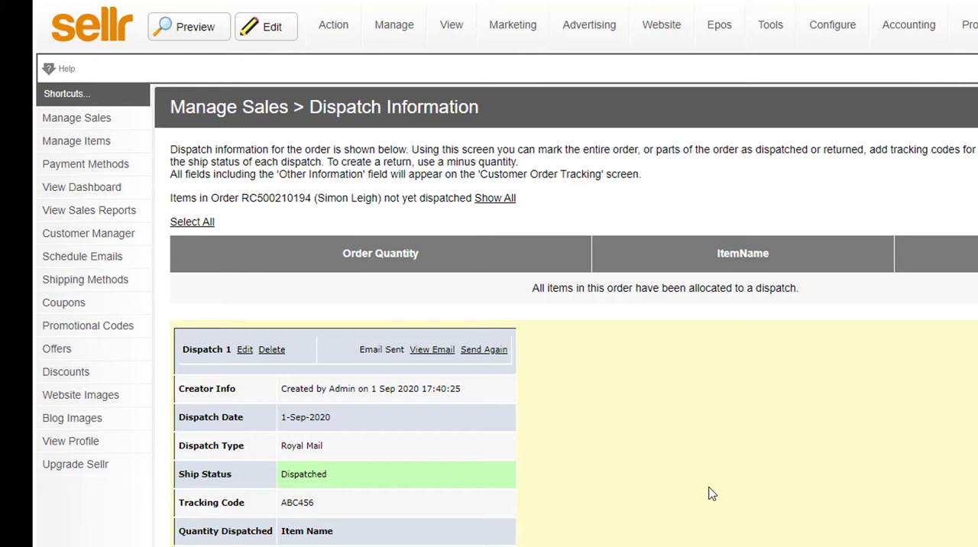
{"action": "scroll", "coordinate": [713, 494], "scroll_direction": "down", "scroll_amount": 1}
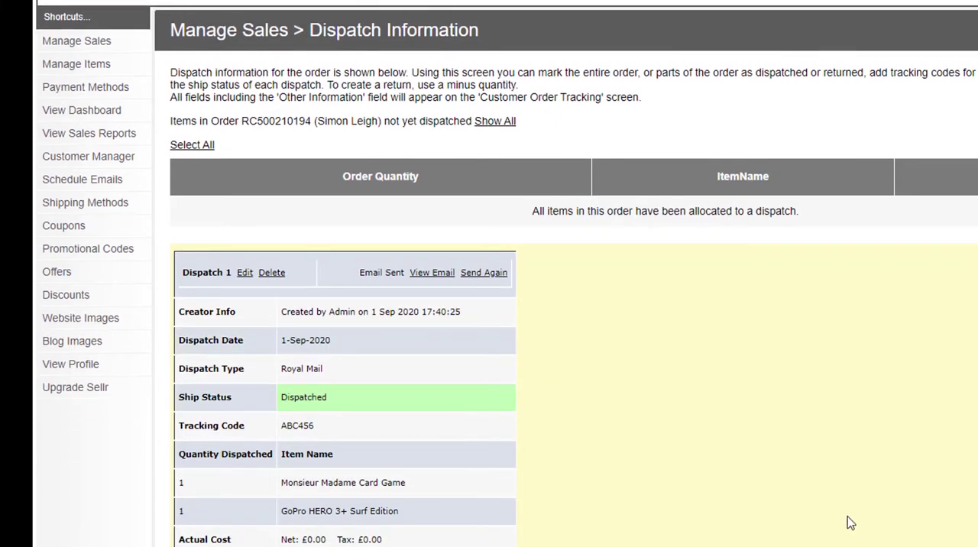
{"action": "key", "text": "alt+Left"}
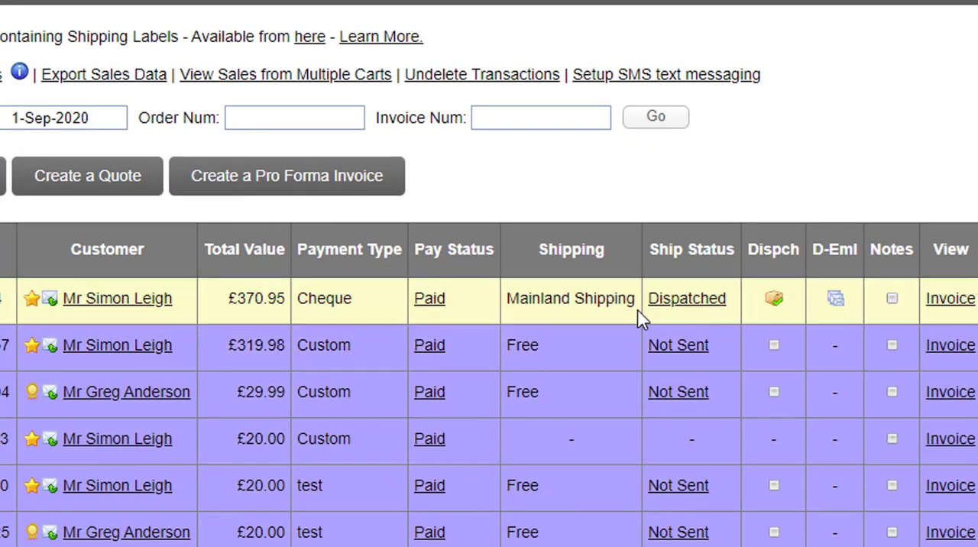
Step: Reopen the dispatch information of the £370.95 order and delete its existing dispatch
{"action": "left_click", "coordinate": [775, 299]}
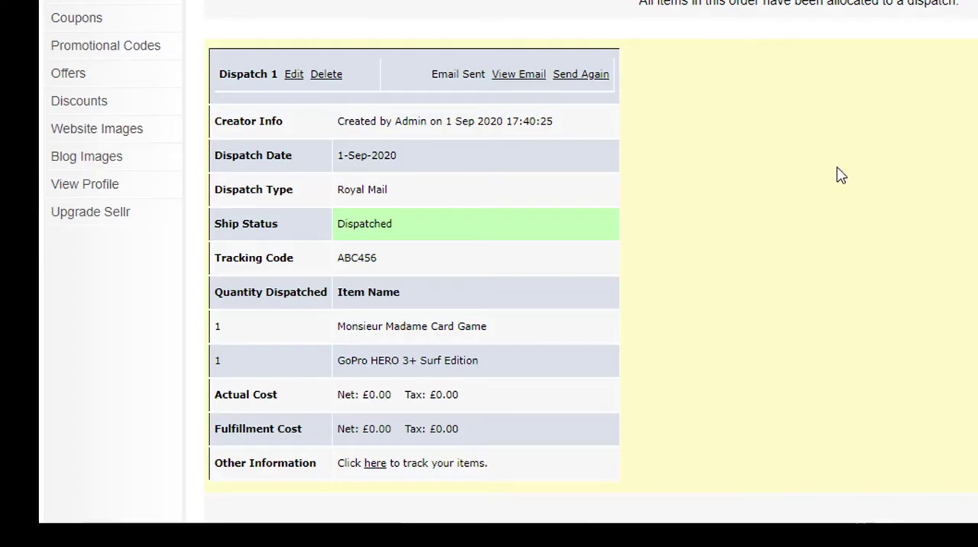
{"action": "scroll", "coordinate": [657, 130], "scroll_direction": "down", "scroll_amount": 2}
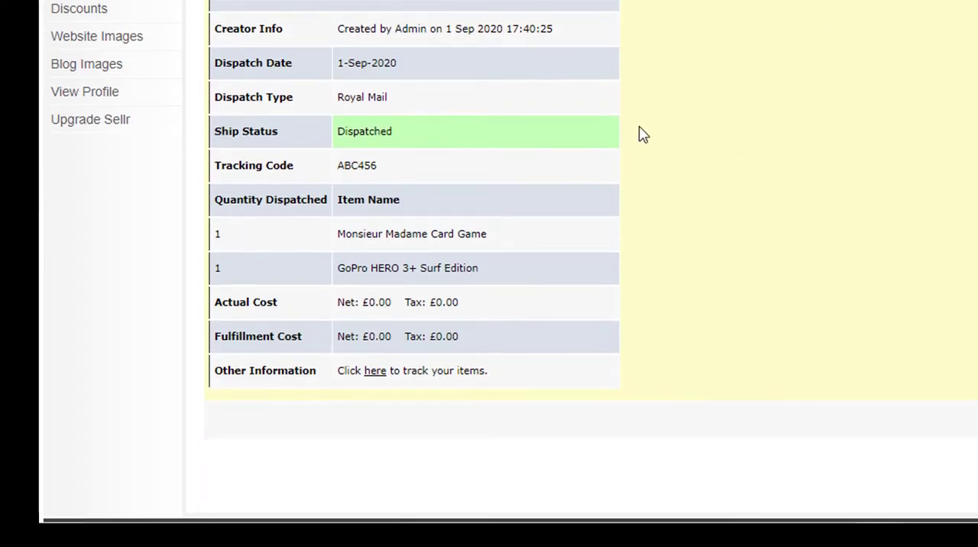
{"action": "scroll", "coordinate": [474, 95], "scroll_direction": "up", "scroll_amount": 1}
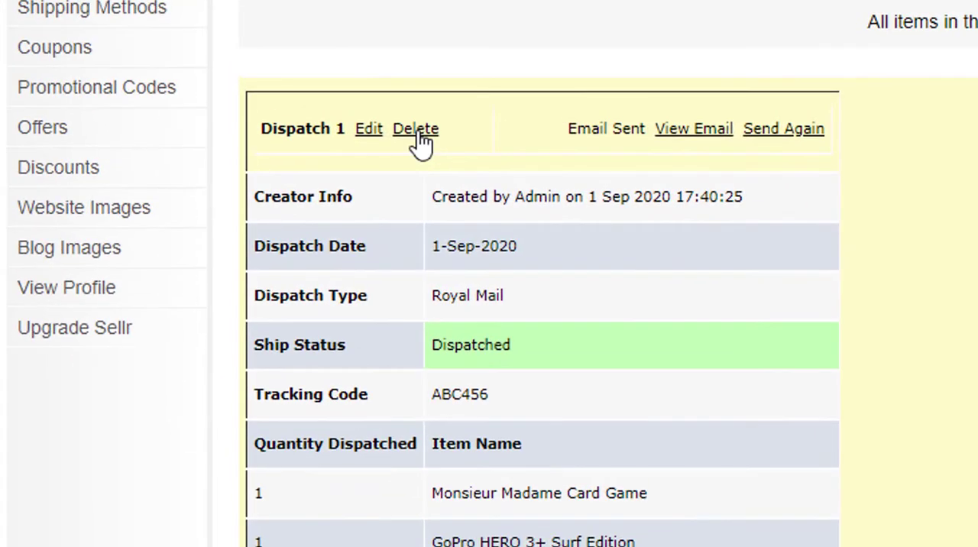
{"action": "left_click", "coordinate": [417, 130]}
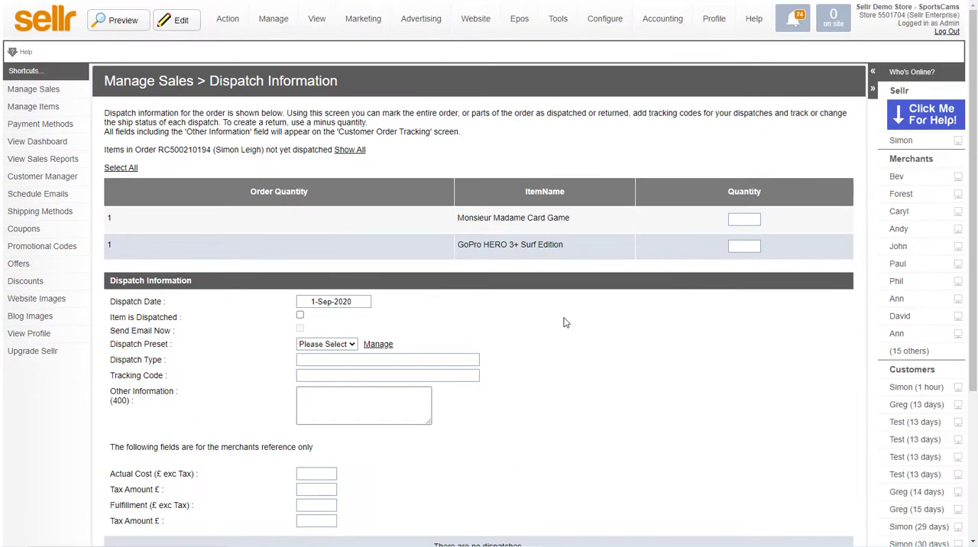
Step: Apply the Royal Mail preset to the blank dispatch form
{"action": "scroll", "coordinate": [560, 319], "scroll_direction": "down", "scroll_amount": 1}
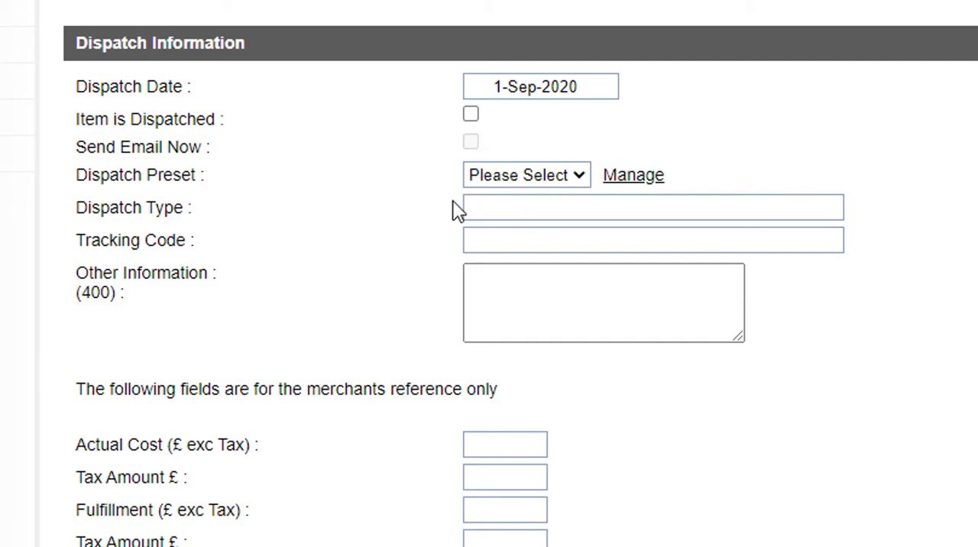
{"action": "left_click", "coordinate": [527, 182]}
{"action": "left_click", "coordinate": [517, 222]}
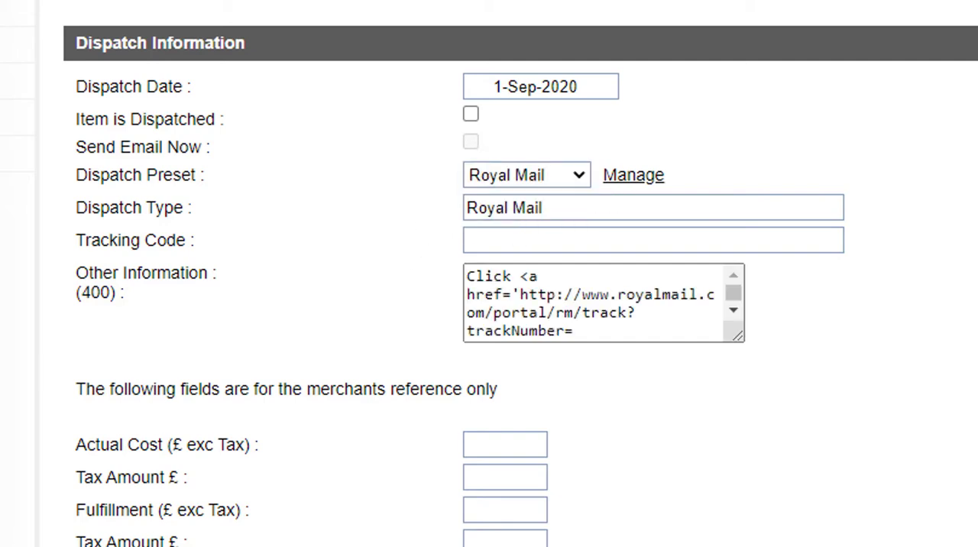
Step: Create the Royal Mail dispatch with an empty tracking code and return to the sales list
{"action": "left_click", "coordinate": [476, 240]}
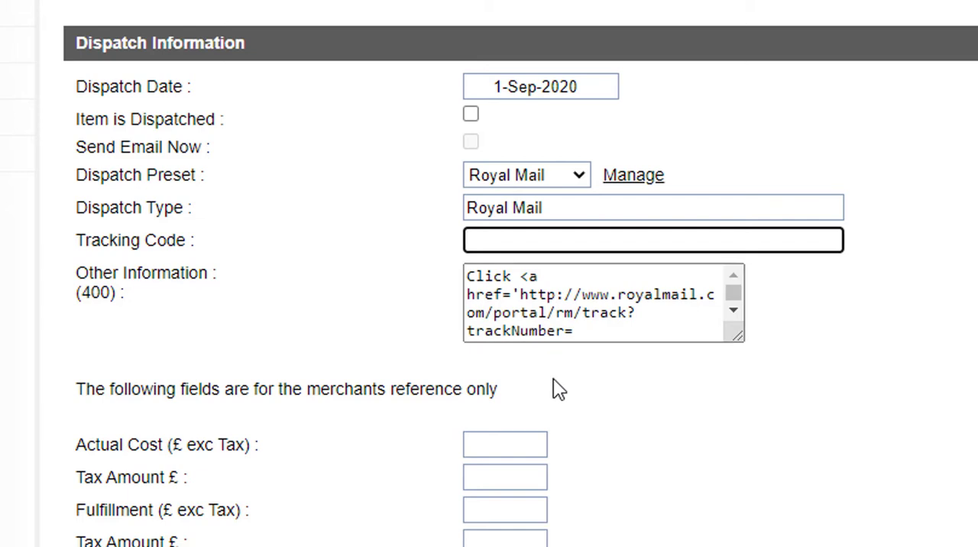
{"action": "left_click", "coordinate": [907, 340]}
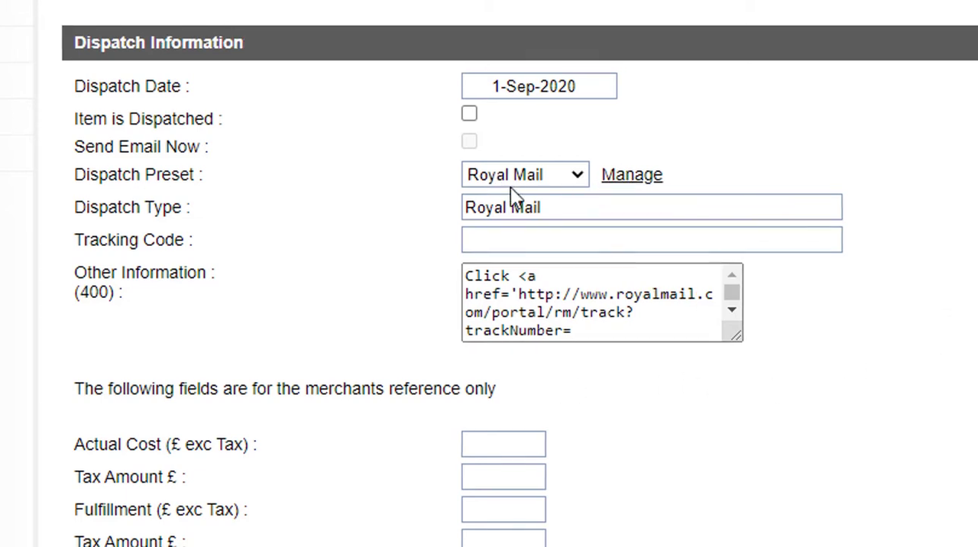
{"action": "left_click", "coordinate": [788, 498]}
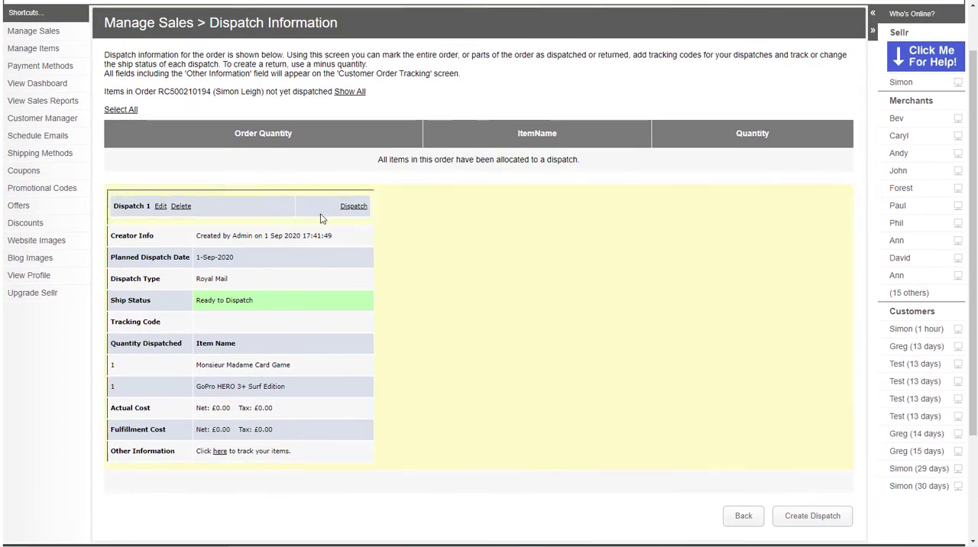
{"action": "left_click", "coordinate": [749, 520]}
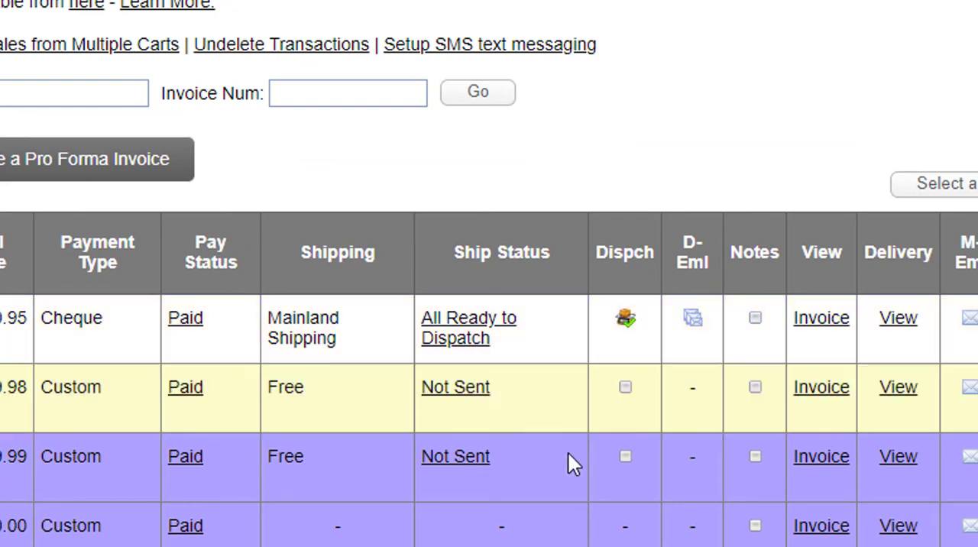
Step: Edit the existing dispatch of the £370.95 order, set its tracking code to DEF789 and save the changes
{"action": "left_click", "coordinate": [625, 325]}
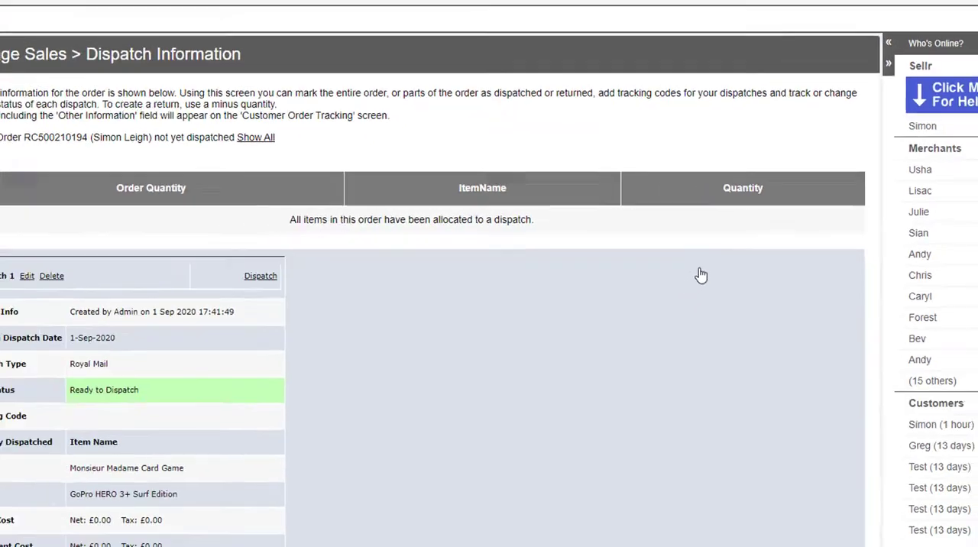
{"action": "left_click", "coordinate": [27, 276]}
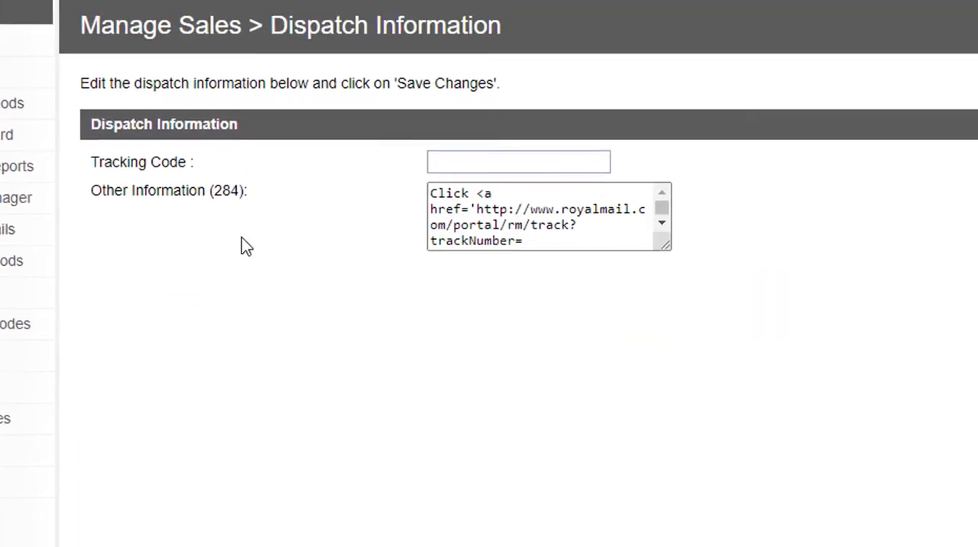
{"action": "left_click", "coordinate": [462, 161]}
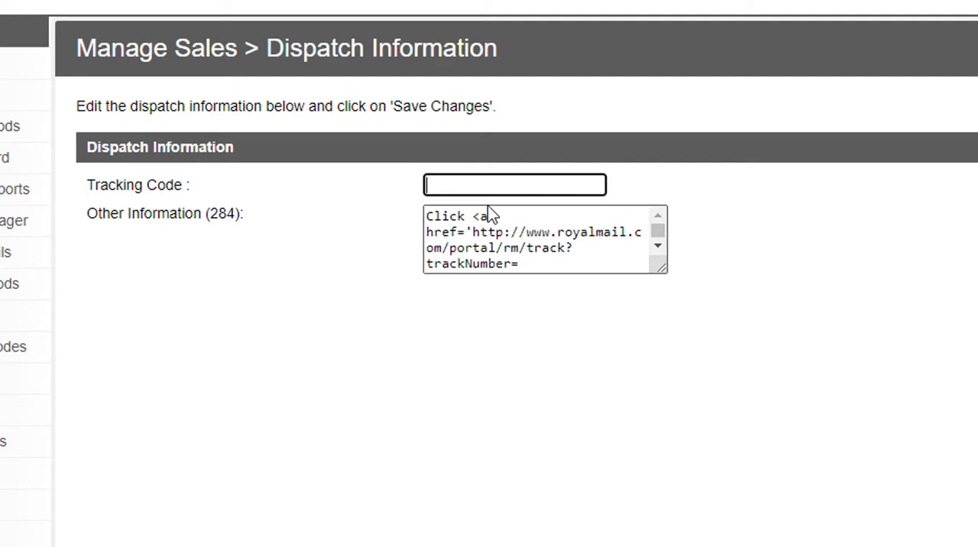
{"action": "type", "text": "DEF7"}
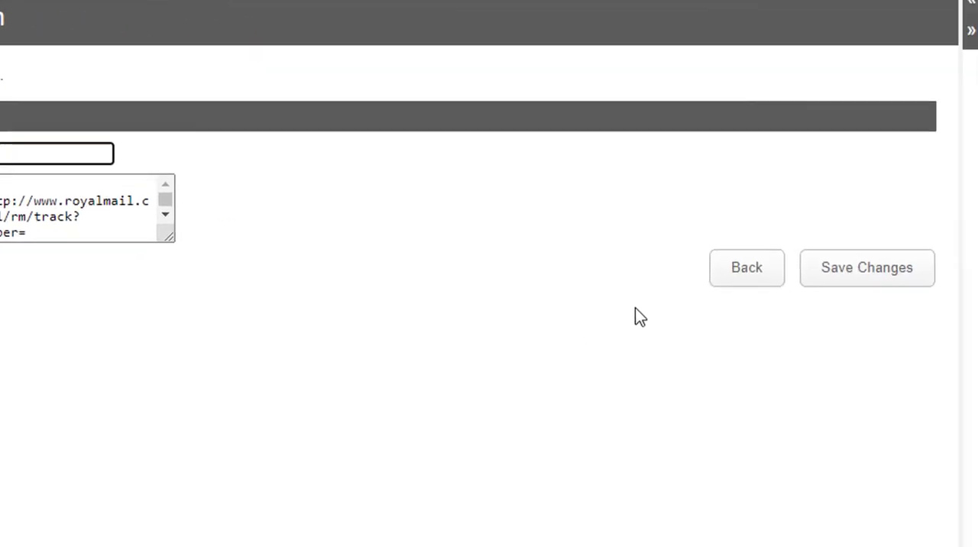
{"action": "left_click", "coordinate": [766, 265]}
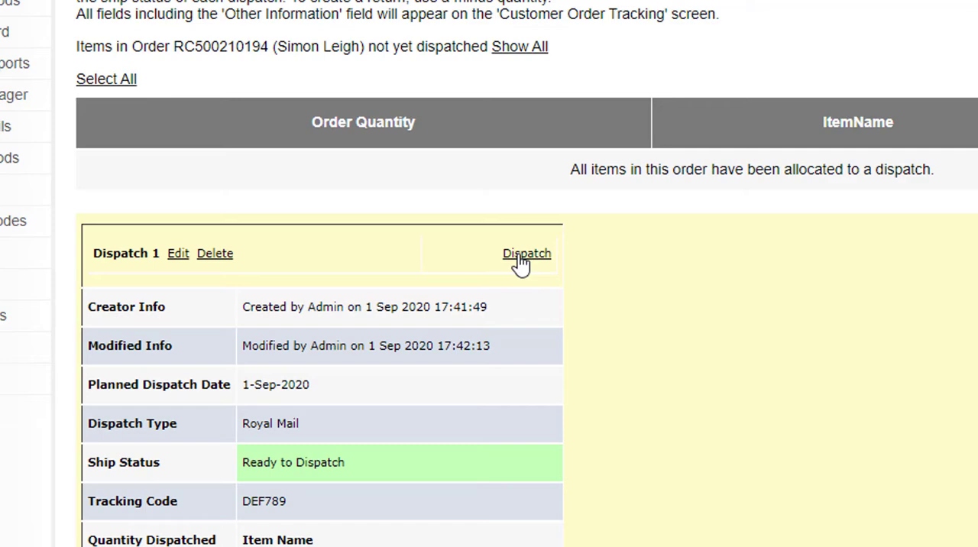
Step: Mark Dispatch 1 as dispatched and send its dispatch email to the customer
{"action": "left_click", "coordinate": [526, 254]}
{"action": "left_click", "coordinate": [504, 254]}
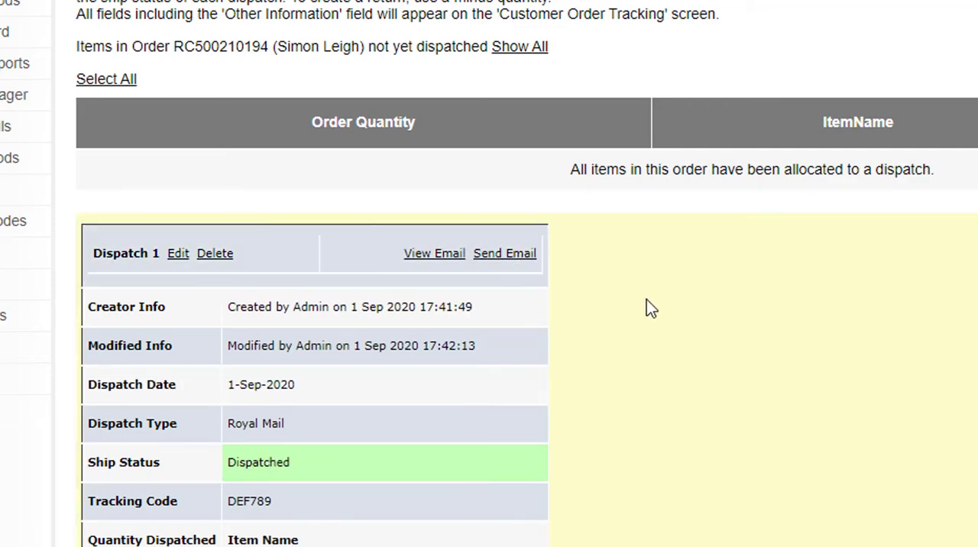
{"action": "scroll", "coordinate": [646, 299], "scroll_direction": "down", "scroll_amount": 2}
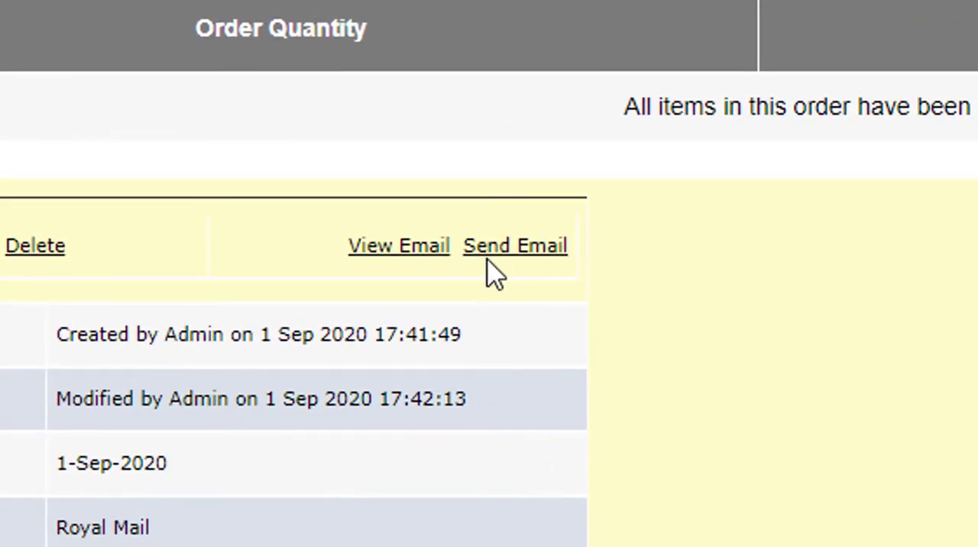
{"action": "left_click", "coordinate": [529, 257]}
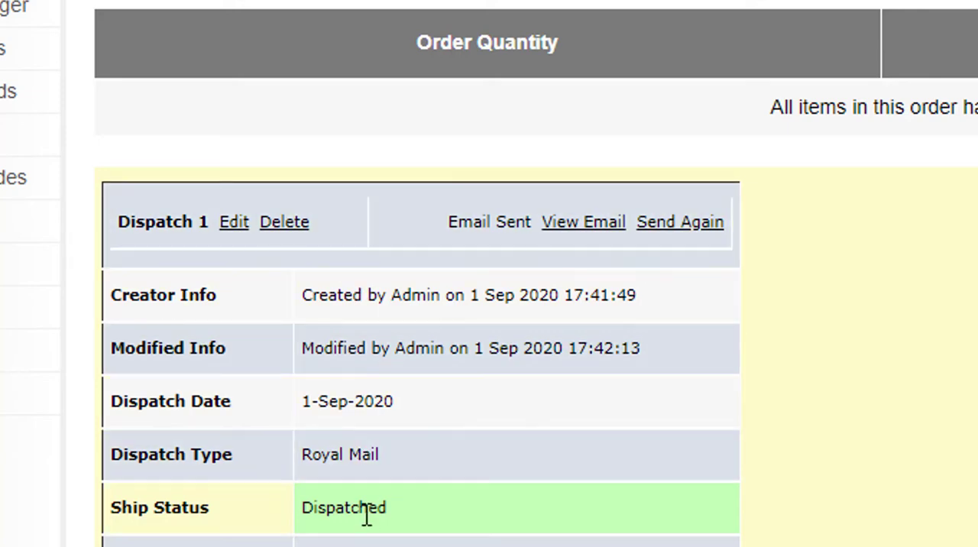
{"action": "scroll", "coordinate": [366, 516], "scroll_direction": "down", "scroll_amount": 4}
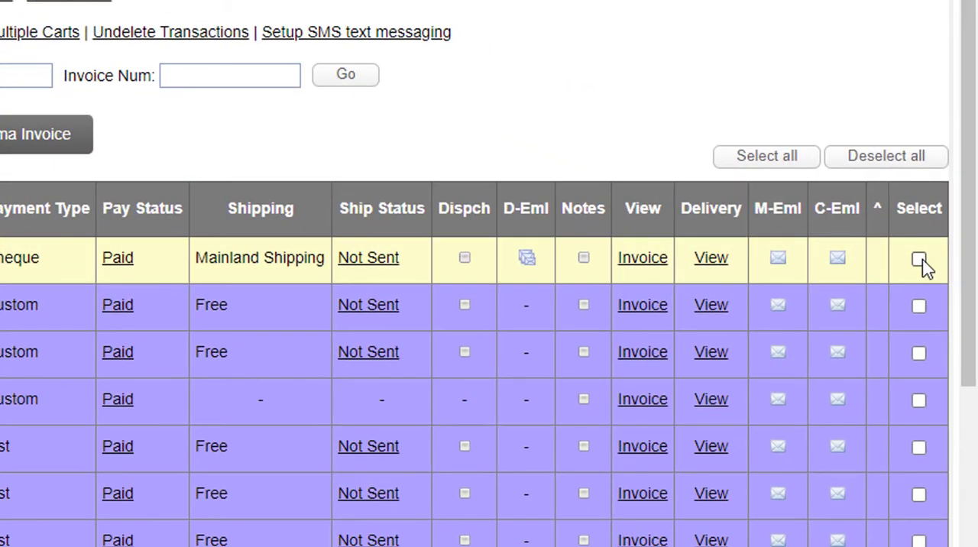
Step: Select the £370.95 order in the sales list and apply Quick Dispatch (Send Email) to it
{"action": "left_click", "coordinate": [947, 250]}
{"action": "scroll", "coordinate": [871, 291], "scroll_direction": "down", "scroll_amount": 6}
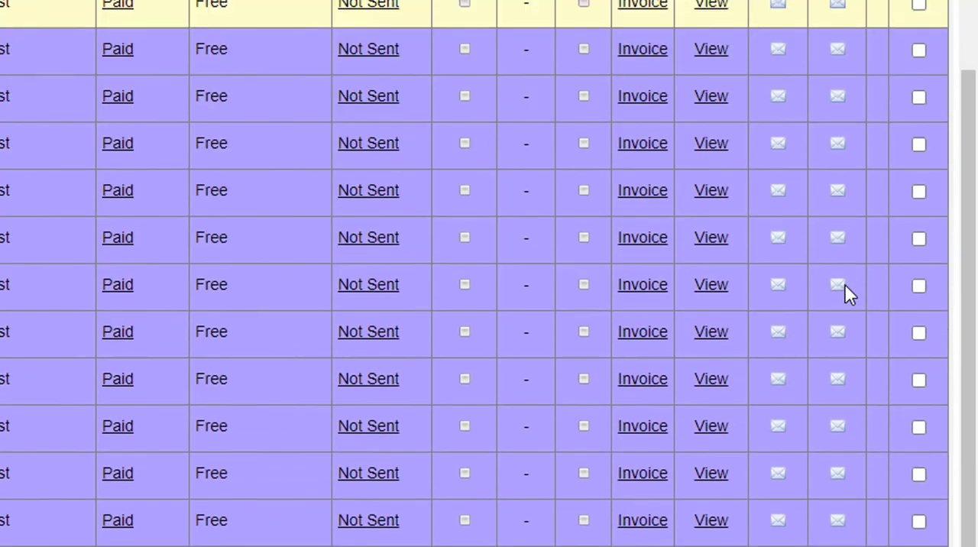
{"action": "left_click", "coordinate": [663, 475]}
{"action": "scroll", "coordinate": [754, 306], "scroll_direction": "down", "scroll_amount": 1}
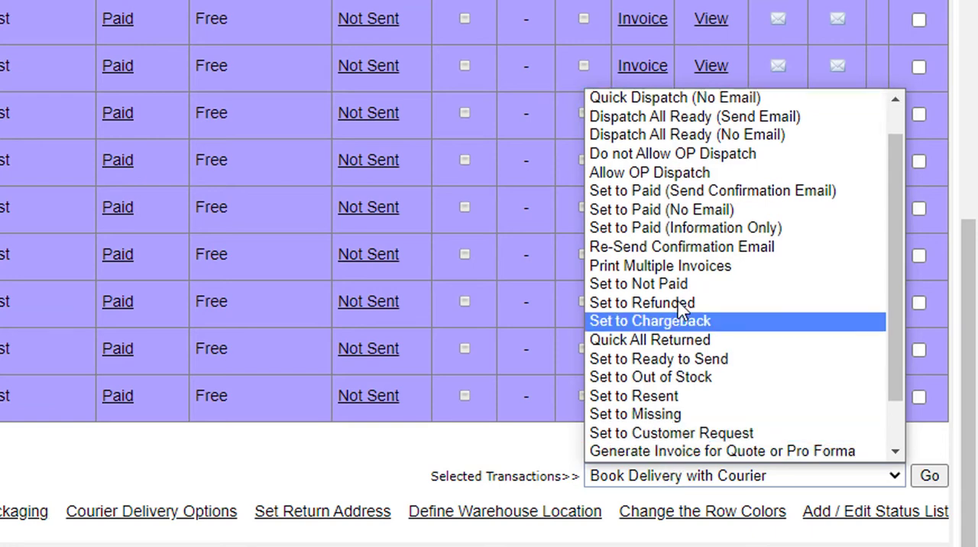
{"action": "scroll", "coordinate": [742, 199], "scroll_direction": "up", "scroll_amount": 1}
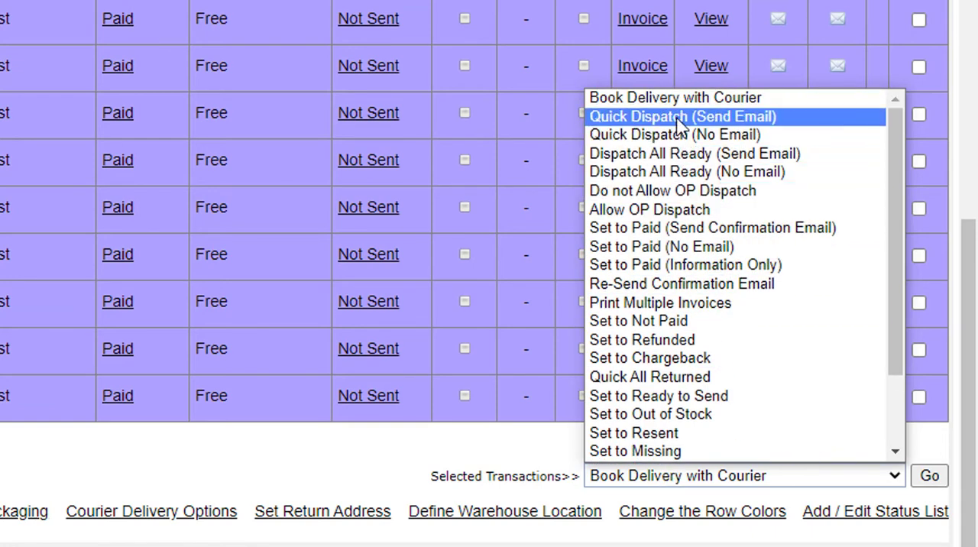
{"action": "left_click", "coordinate": [702, 117]}
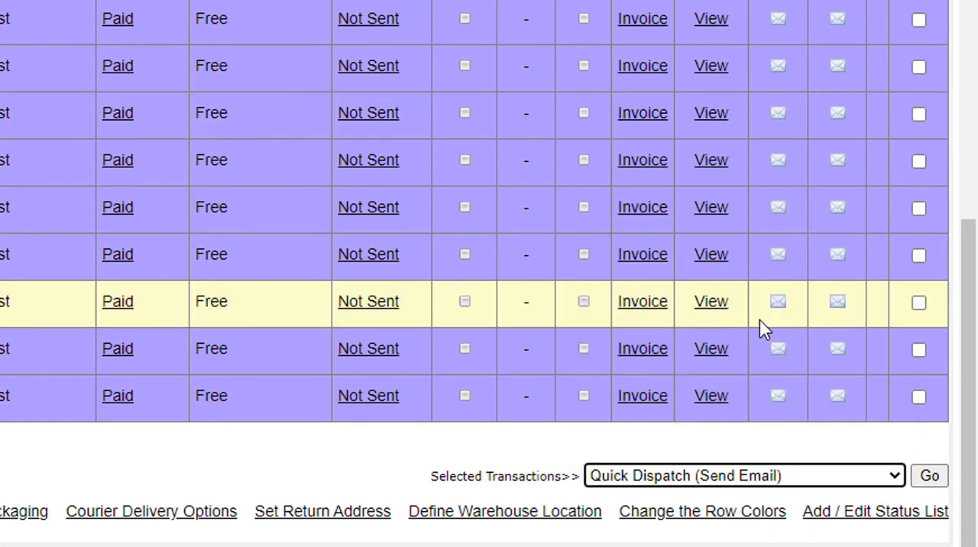
{"action": "left_click", "coordinate": [924, 479]}
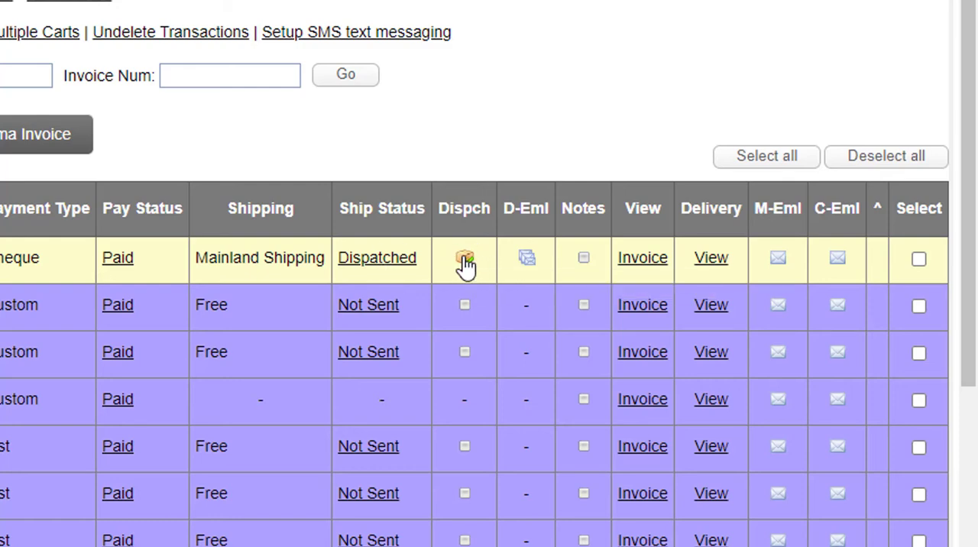
Step: Open the quick dispatch information of the £370.95 order, view its sent email, and return to the sales list
{"action": "left_click", "coordinate": [466, 264]}
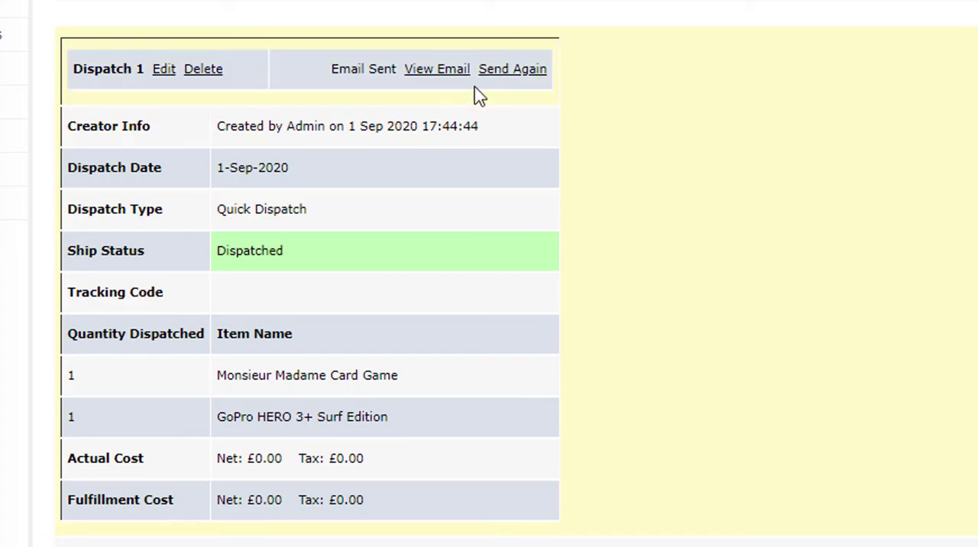
{"action": "left_click", "coordinate": [446, 72]}
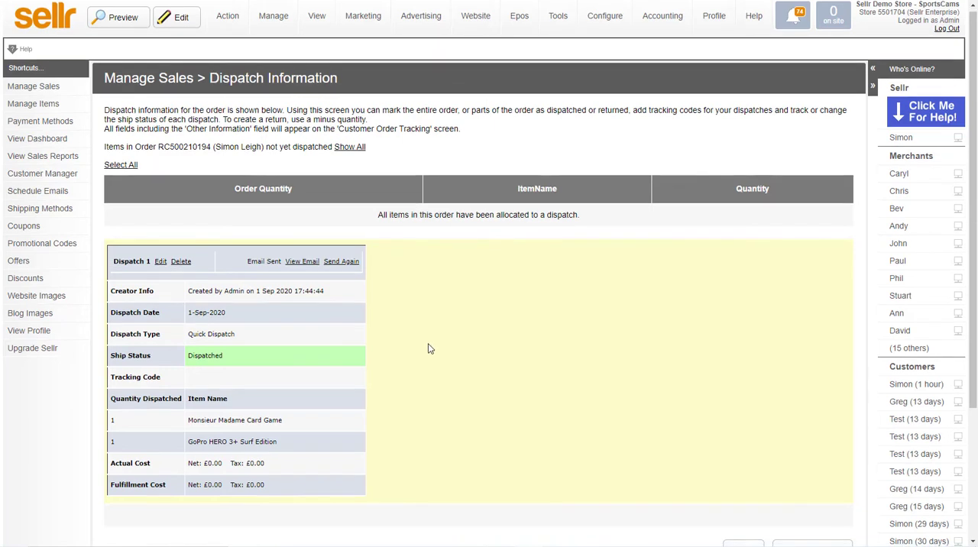
{"action": "scroll", "coordinate": [461, 341], "scroll_direction": "down", "scroll_amount": 3}
{"action": "scroll", "coordinate": [461, 341], "scroll_direction": "up", "scroll_amount": 2}
{"action": "scroll", "coordinate": [489, 344], "scroll_direction": "down", "scroll_amount": 2}
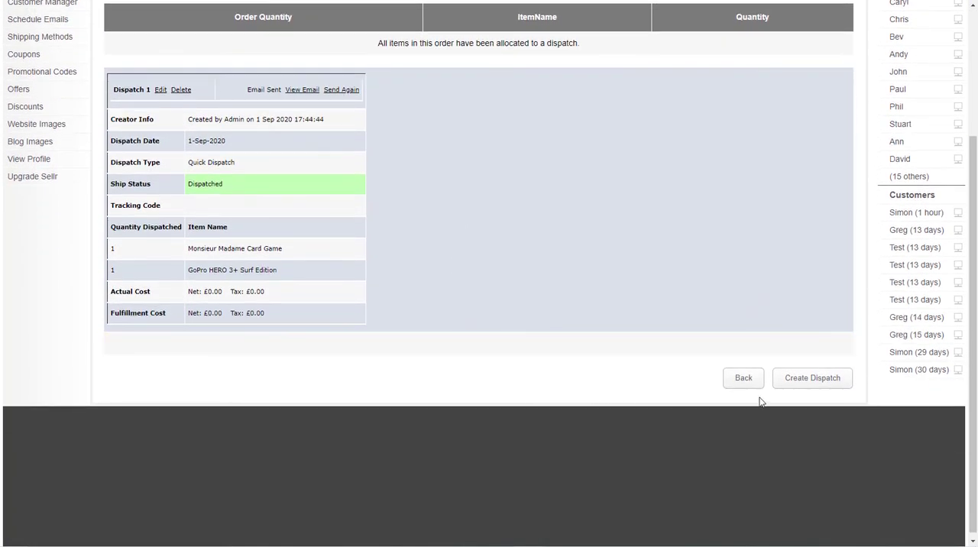
{"action": "left_click", "coordinate": [743, 379]}
Step: Examine the bulk actions for selected transactions, including Dispatch All Ready (Send Email), without applying one
{"action": "scroll", "coordinate": [734, 367], "scroll_direction": "down", "scroll_amount": 5}
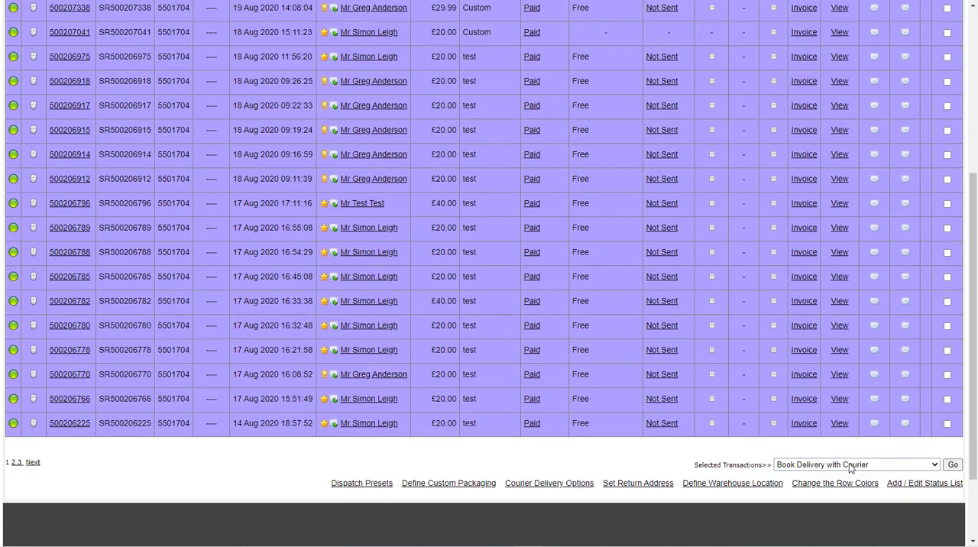
{"action": "left_click", "coordinate": [851, 465]}
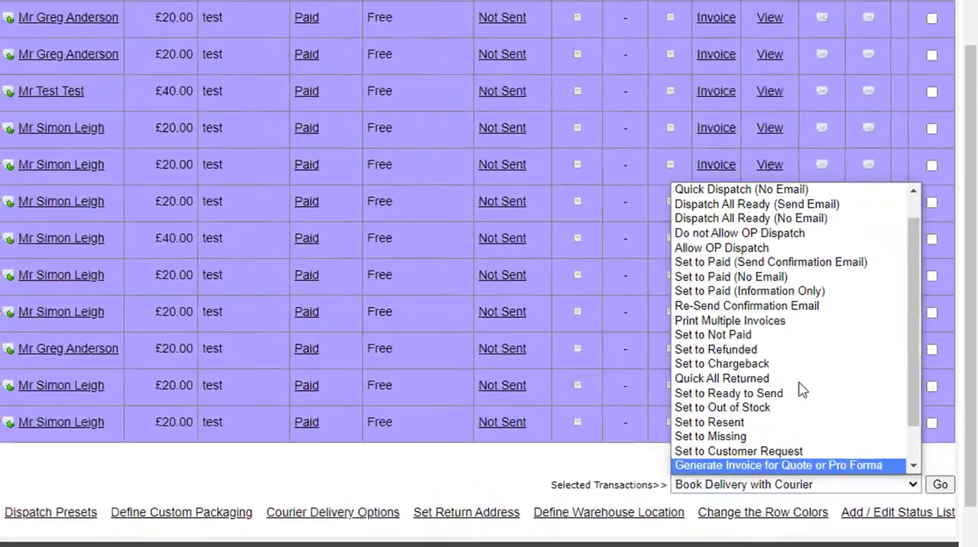
{"action": "scroll", "coordinate": [855, 359], "scroll_direction": "up", "scroll_amount": 1}
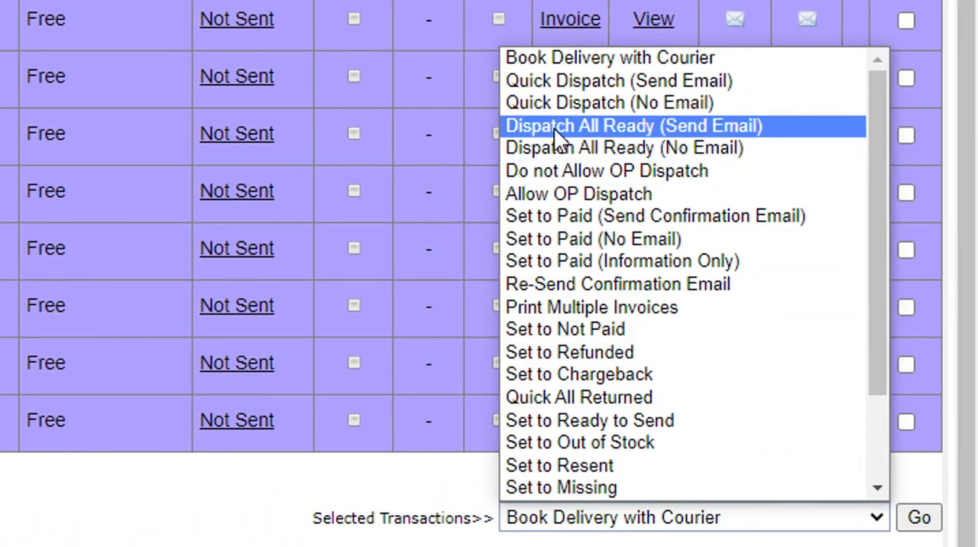
{"action": "left_click", "coordinate": [89, 509]}
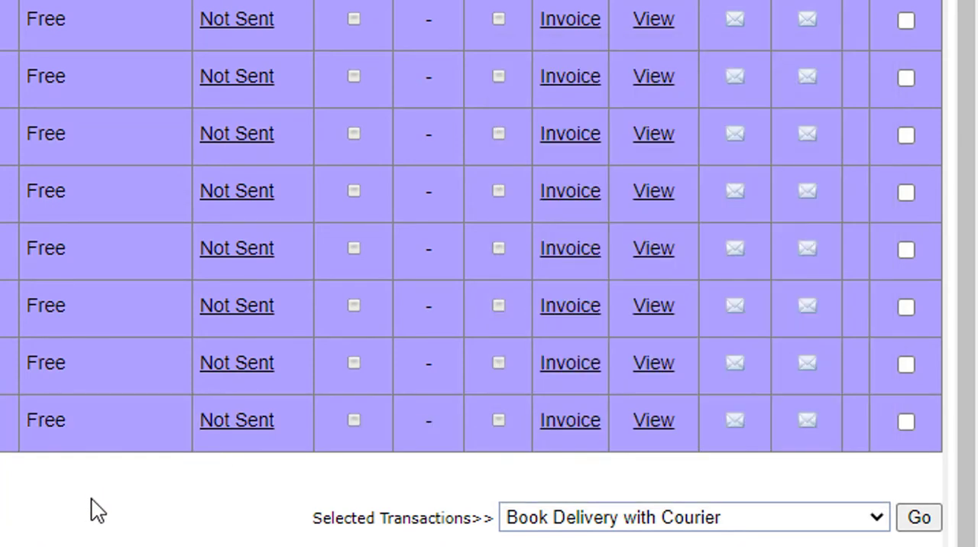
{"action": "scroll", "coordinate": [229, 459], "scroll_direction": "up", "scroll_amount": 3}
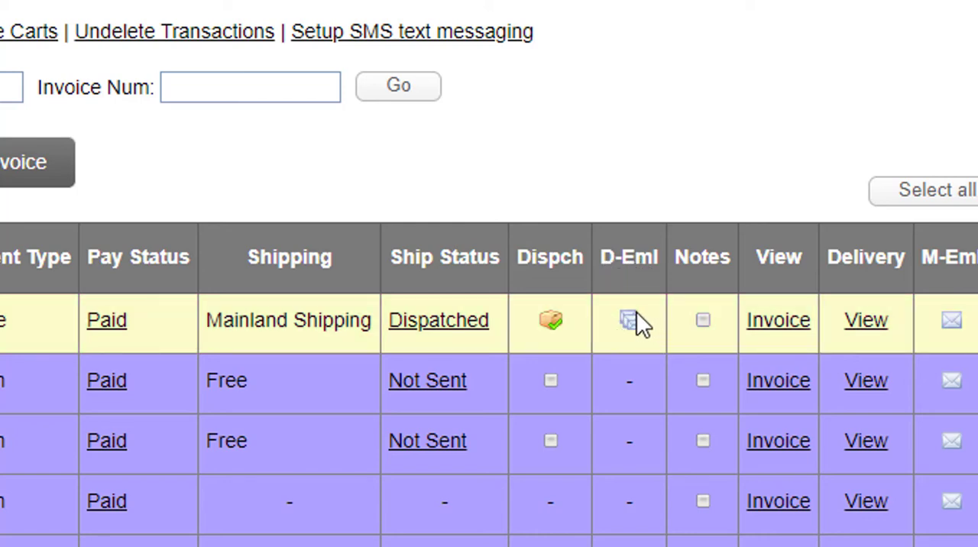
Step: Open the management page for the dispatch email document templates
{"action": "mouse_move", "coordinate": [630, 321]}
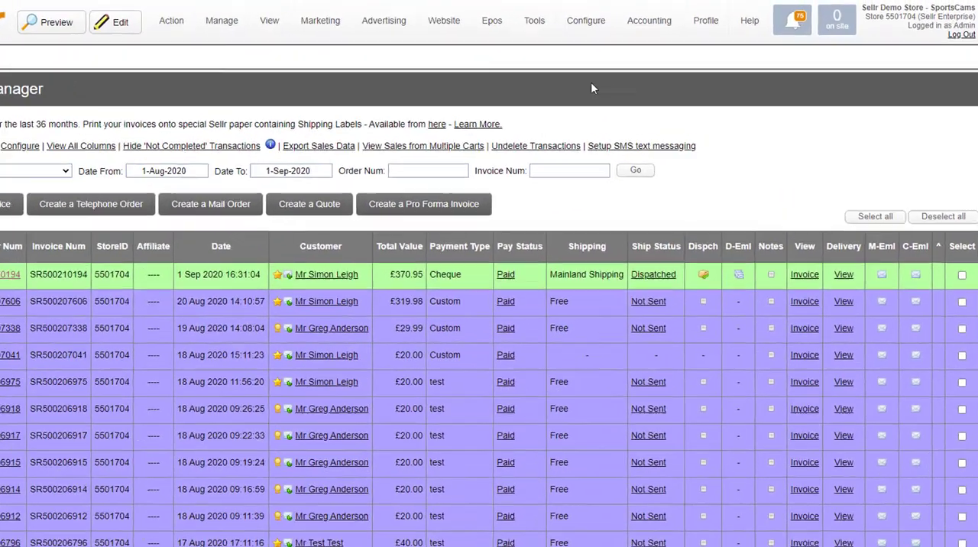
{"action": "left_click", "coordinate": [584, 24]}
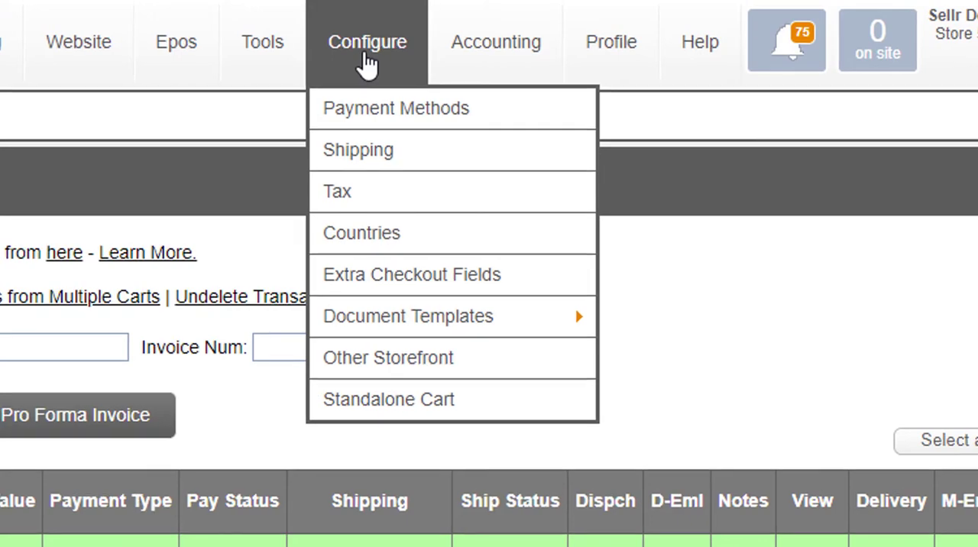
{"action": "mouse_move", "coordinate": [659, 165]}
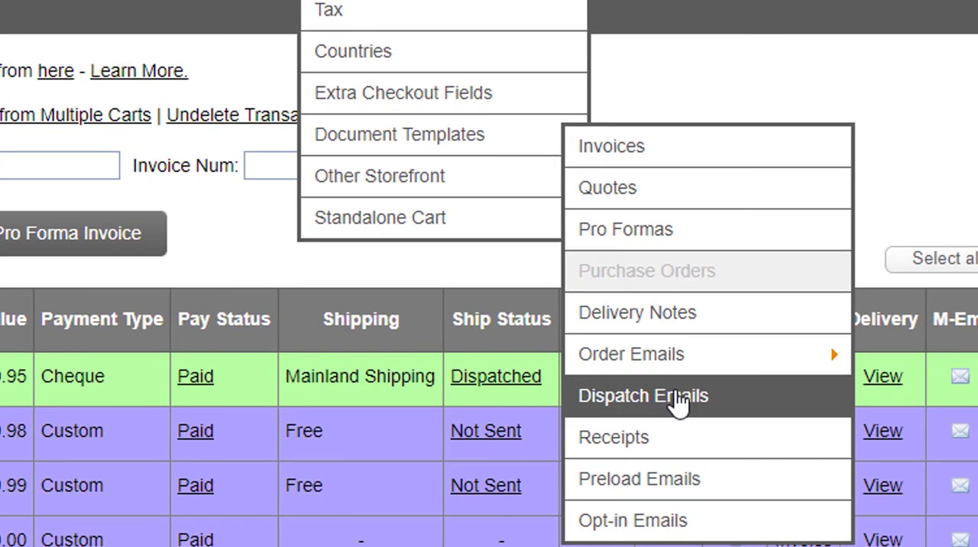
{"action": "left_click", "coordinate": [679, 404]}
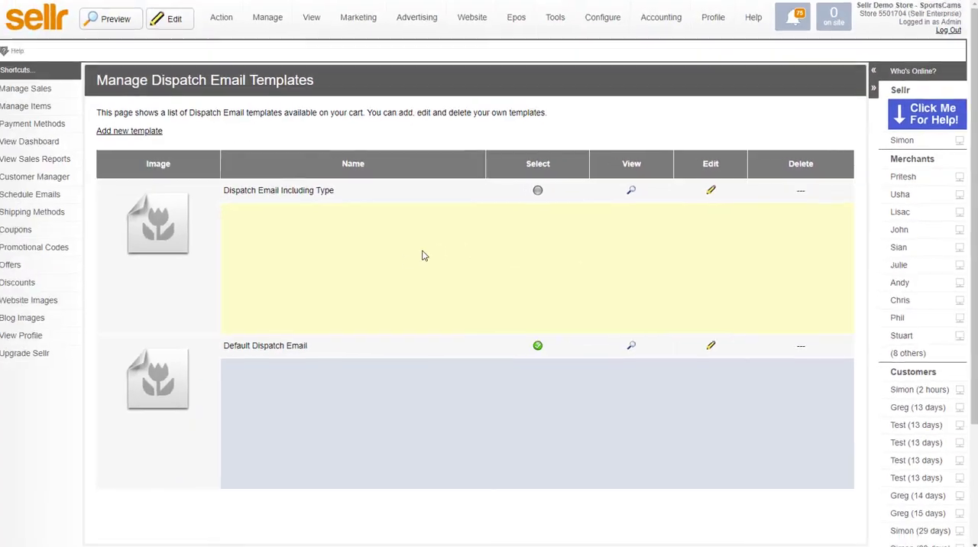